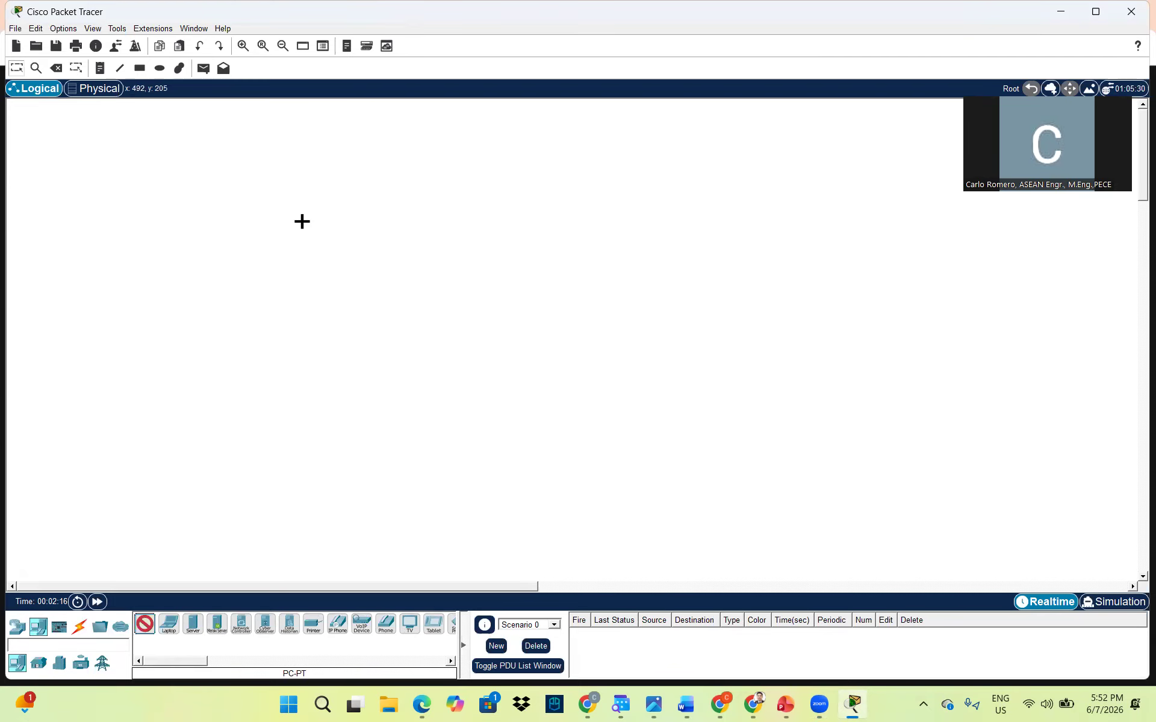
Place two generic PCs in the empty logical workspace, the second below and to the left of the first
{"action": "left_click", "coordinate": [276, 225]}
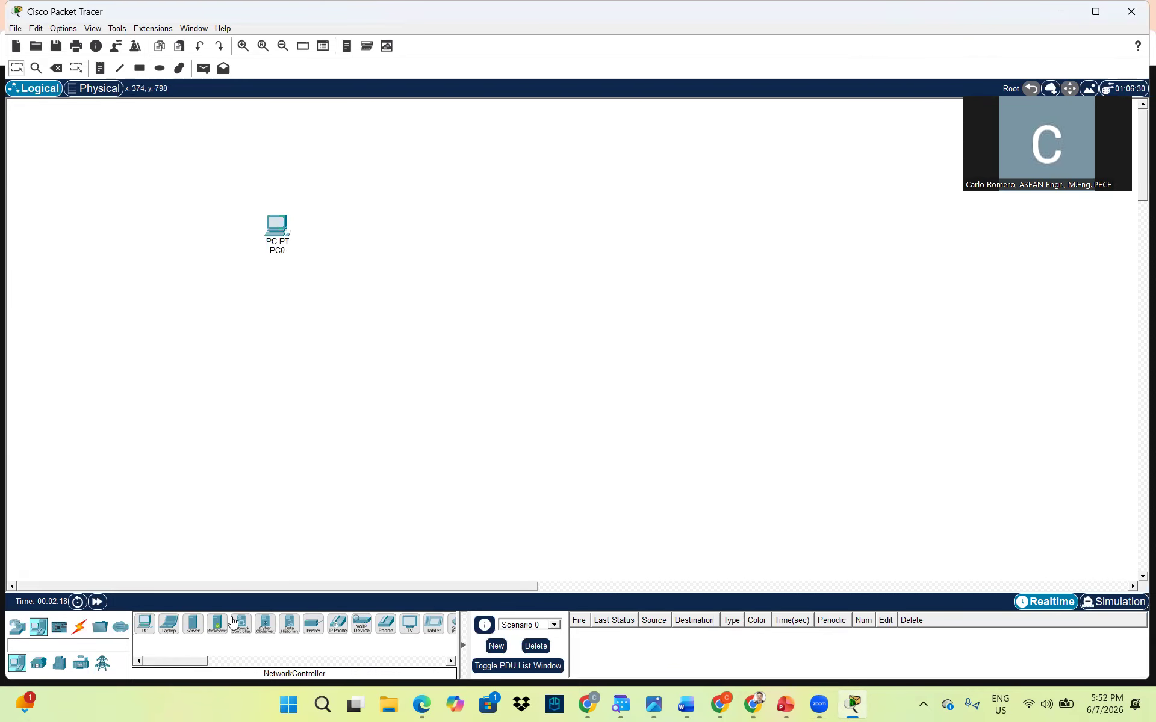
{"action": "left_click", "coordinate": [146, 626]}
{"action": "left_click", "coordinate": [207, 330]}
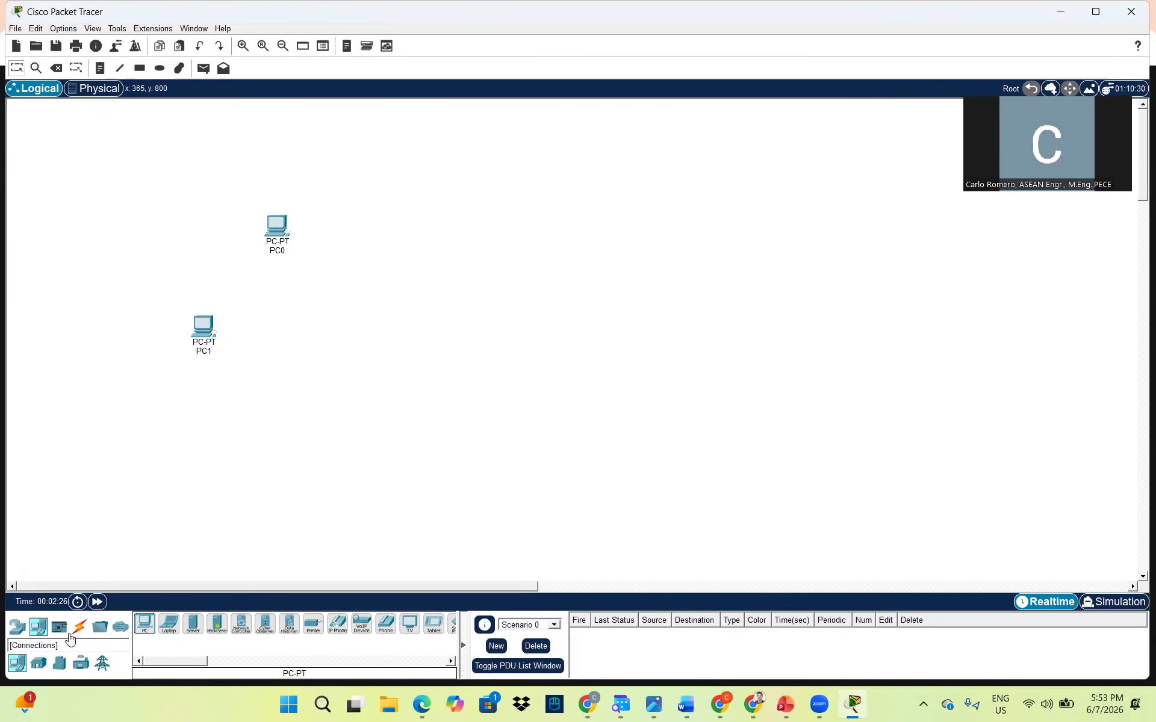
Add a 2950-24 switch below and to the right of the PCs and move PC1 level with PC0 on its left side
{"action": "left_click", "coordinate": [23, 632]}
{"action": "left_click", "coordinate": [38, 663]}
{"action": "left_click_drag", "start_coordinate": [361, 626], "coordinate": [452, 321]}
{"action": "left_click_drag", "start_coordinate": [207, 333], "coordinate": [131, 233]}
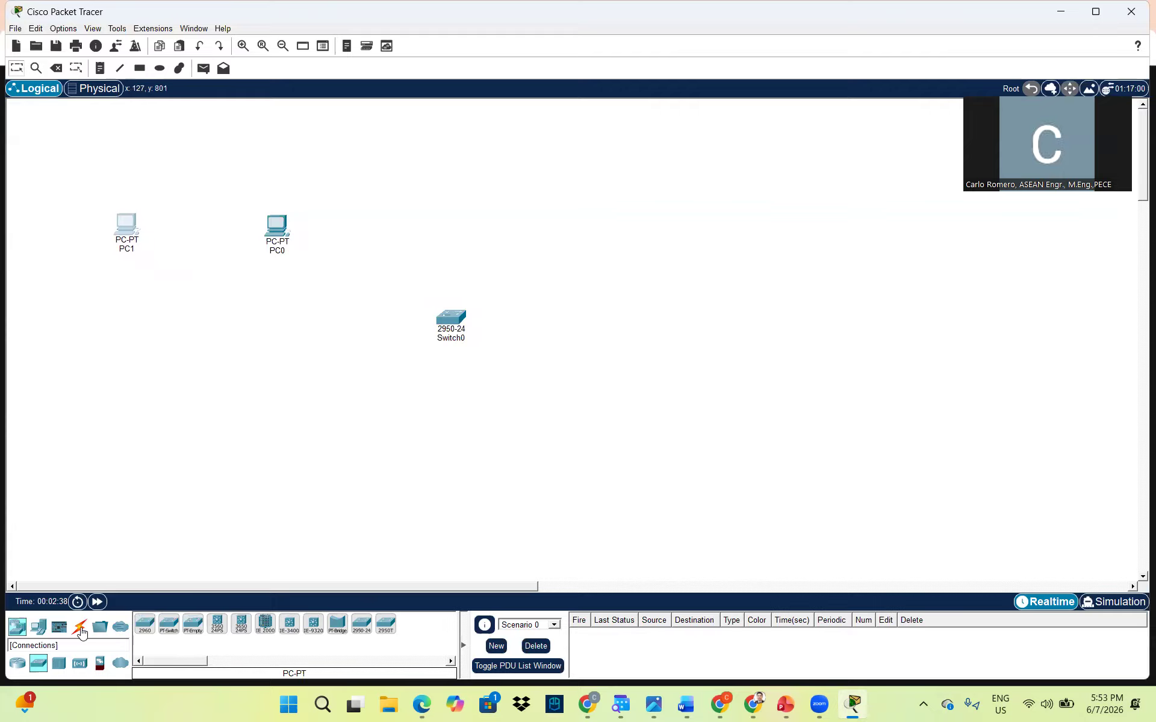
Connect PC1's FastEthernet0 to PC0's FastEthernet0 with a copper cross-over cable and move PC0 farther from PC1
{"action": "left_click", "coordinate": [80, 629]}
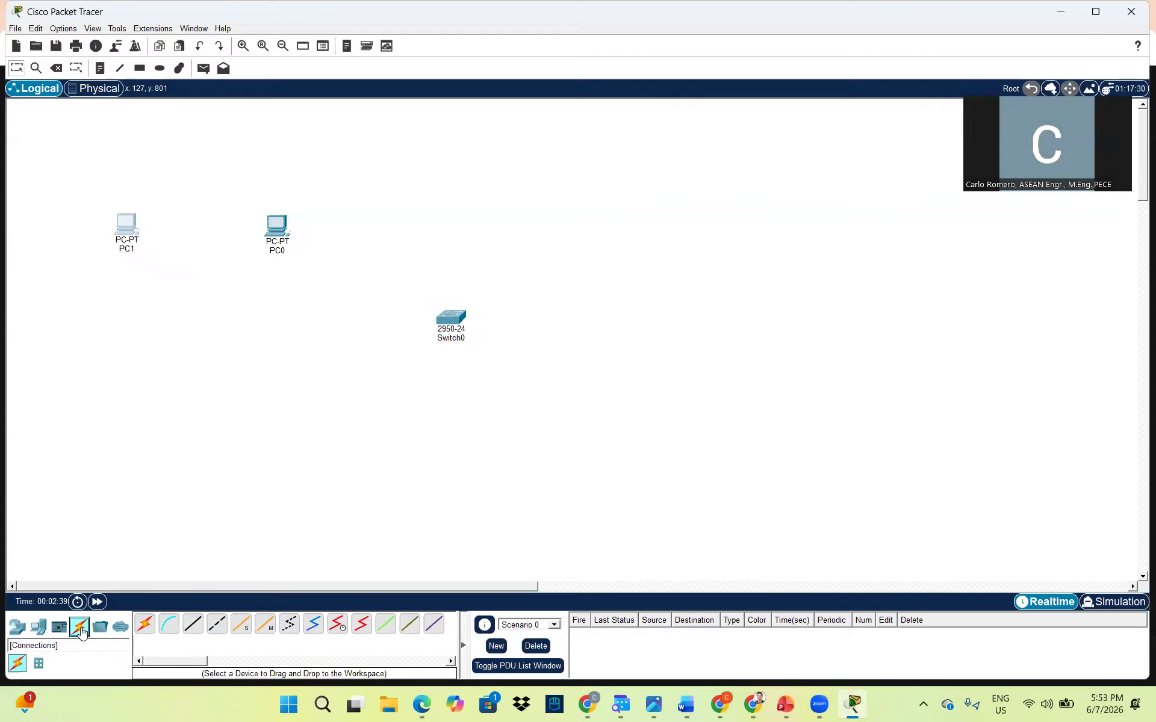
{"action": "left_click", "coordinate": [217, 629]}
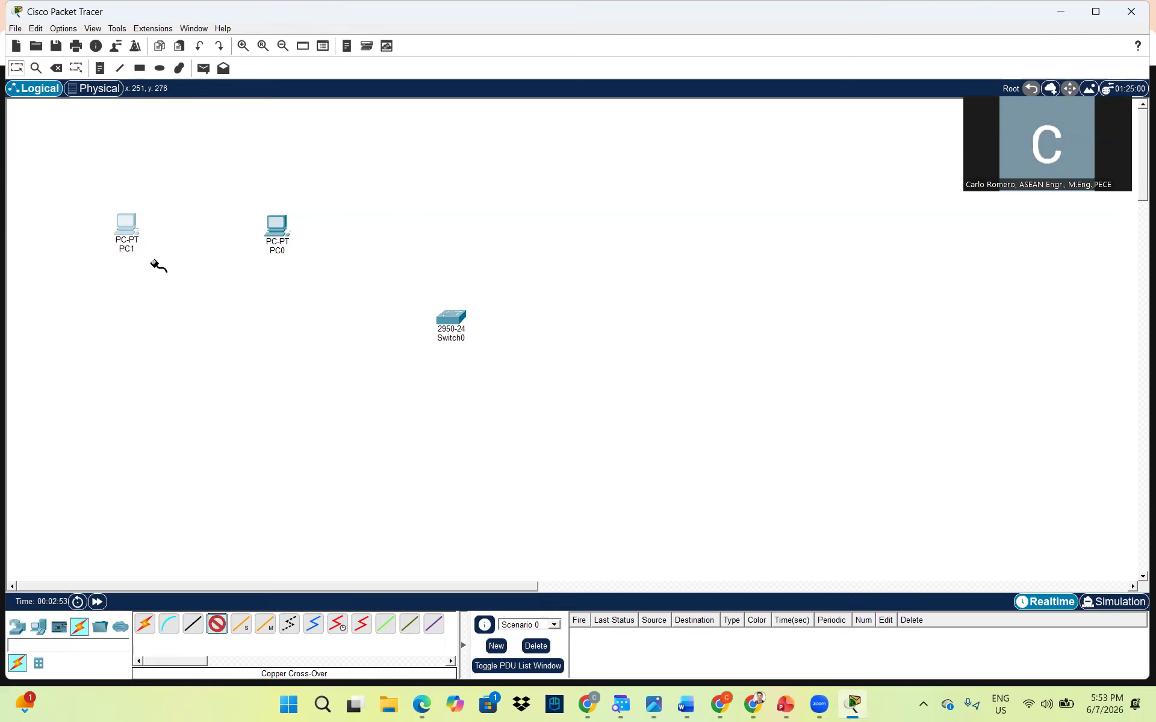
{"action": "left_click", "coordinate": [133, 234]}
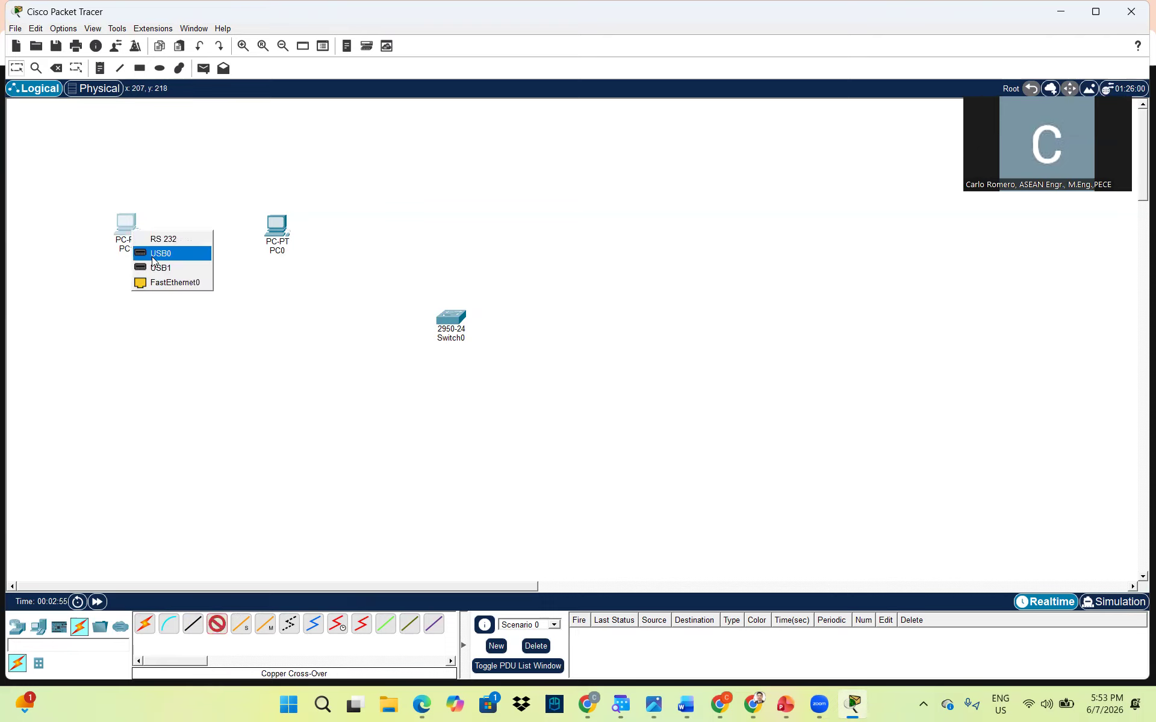
{"action": "left_click", "coordinate": [176, 282]}
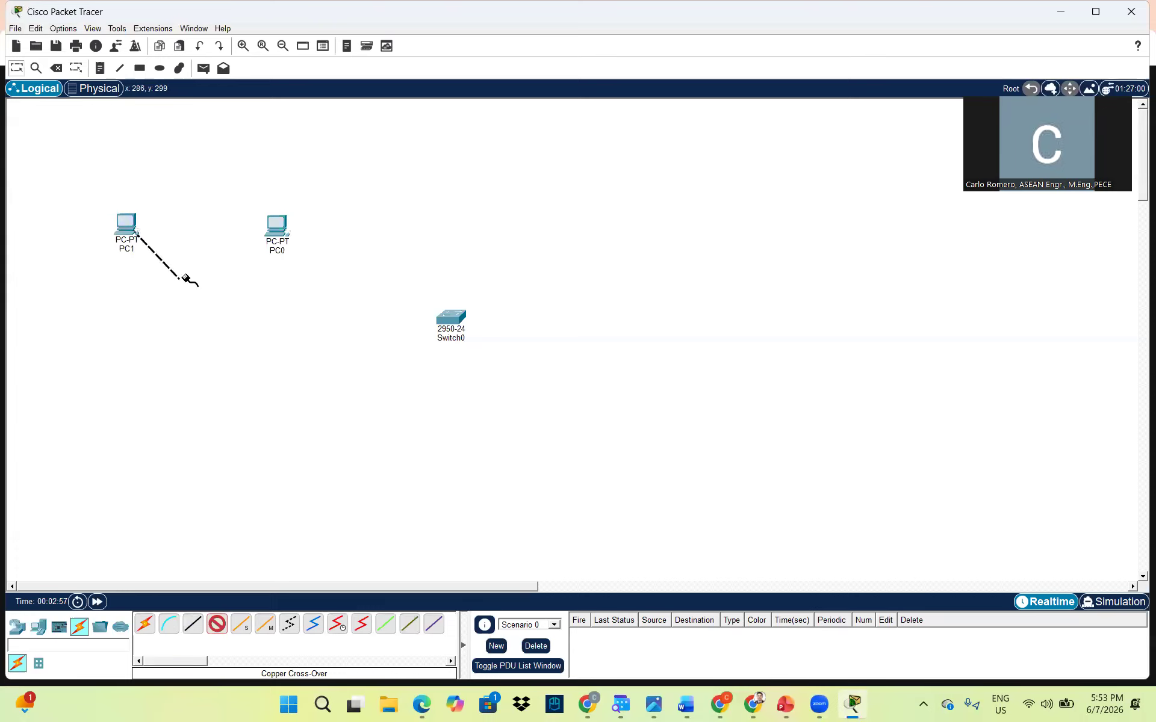
{"action": "left_click", "coordinate": [280, 229]}
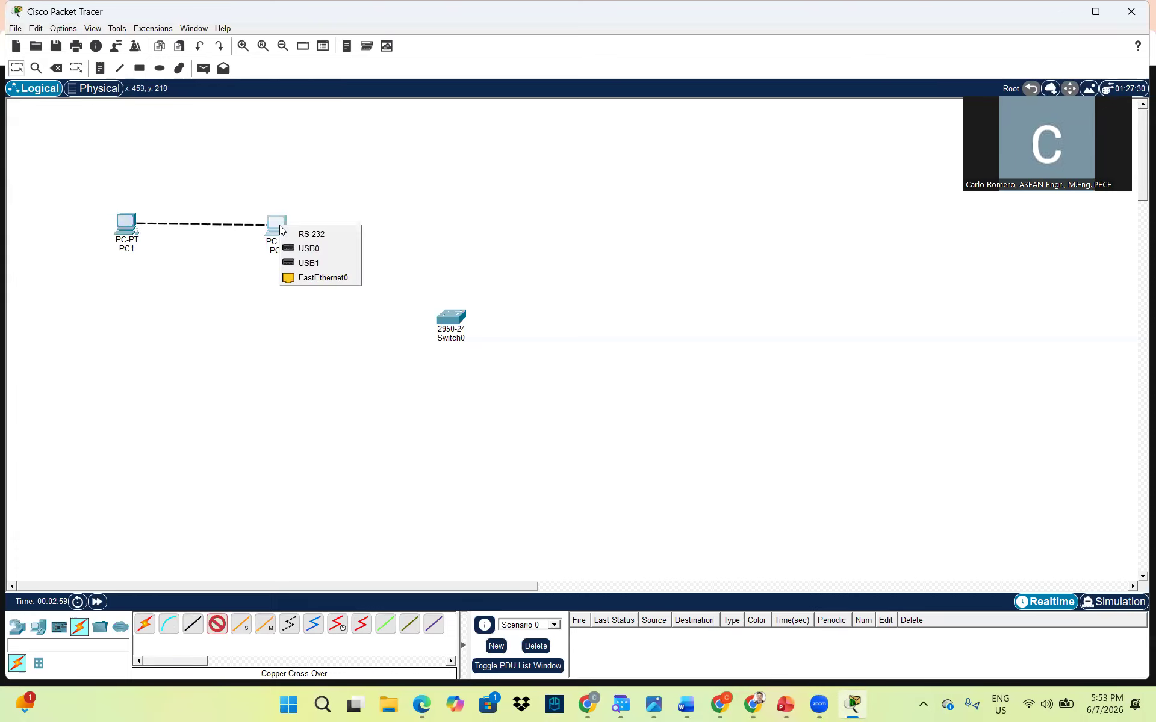
{"action": "left_click", "coordinate": [325, 280]}
{"action": "left_click_drag", "start_coordinate": [285, 222], "coordinate": [414, 224]}
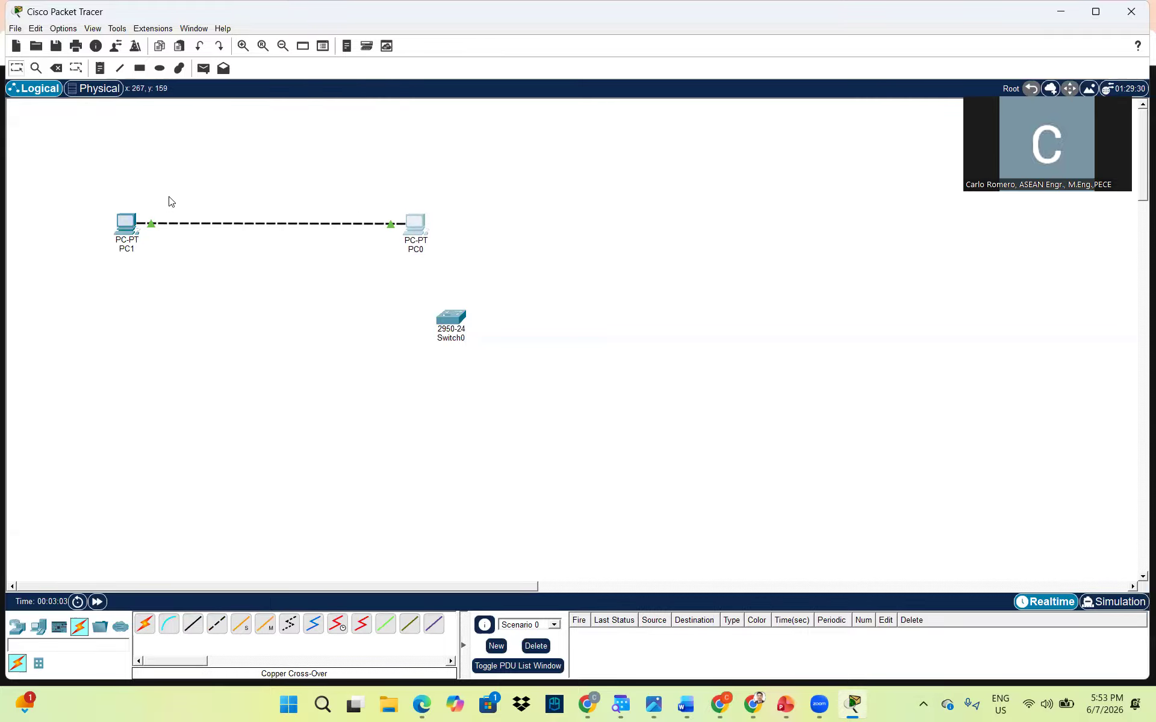
Examine PC1's physical device view at enlarged and original size
{"action": "left_click", "coordinate": [128, 227]}
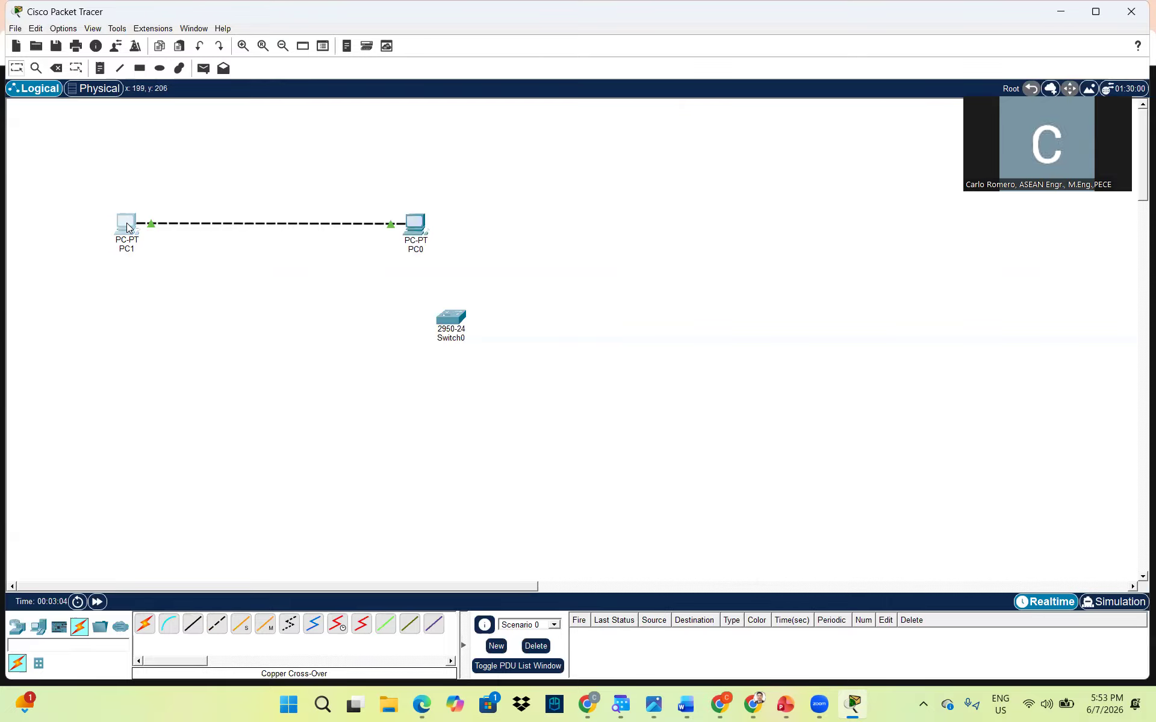
{"action": "left_click", "coordinate": [128, 226]}
{"action": "left_click", "coordinate": [511, 139]}
{"action": "left_click_drag", "start_coordinate": [821, 190], "coordinate": [867, 40]}
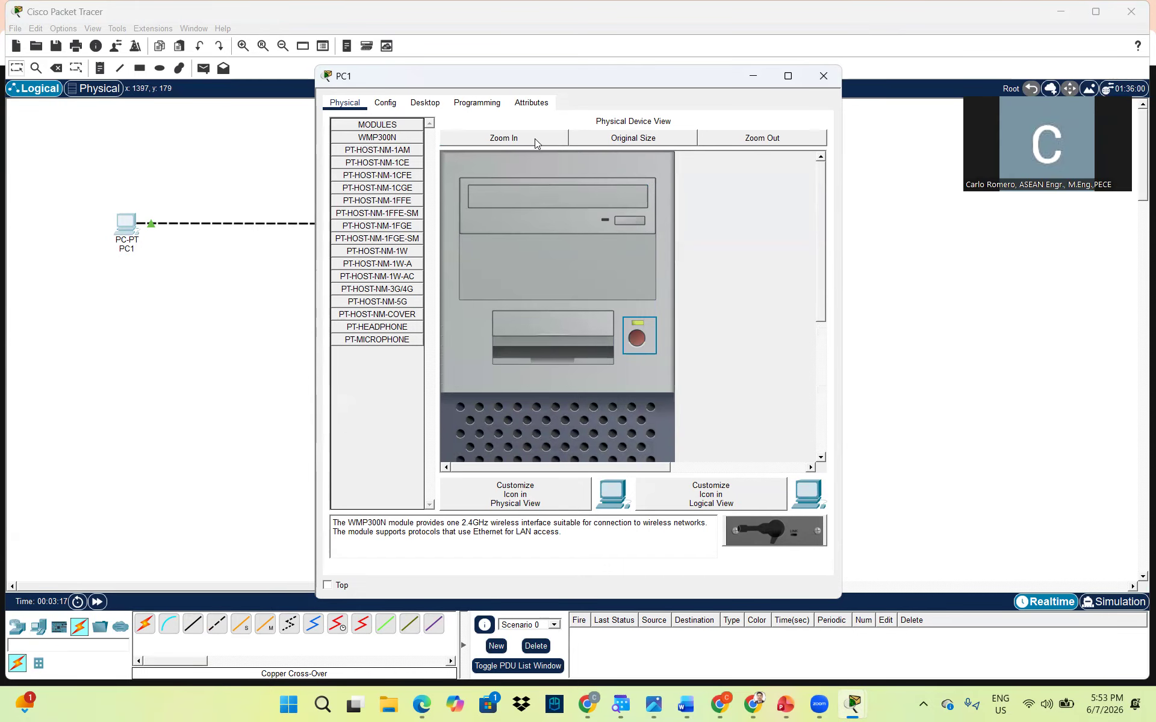
{"action": "left_click", "coordinate": [611, 144]}
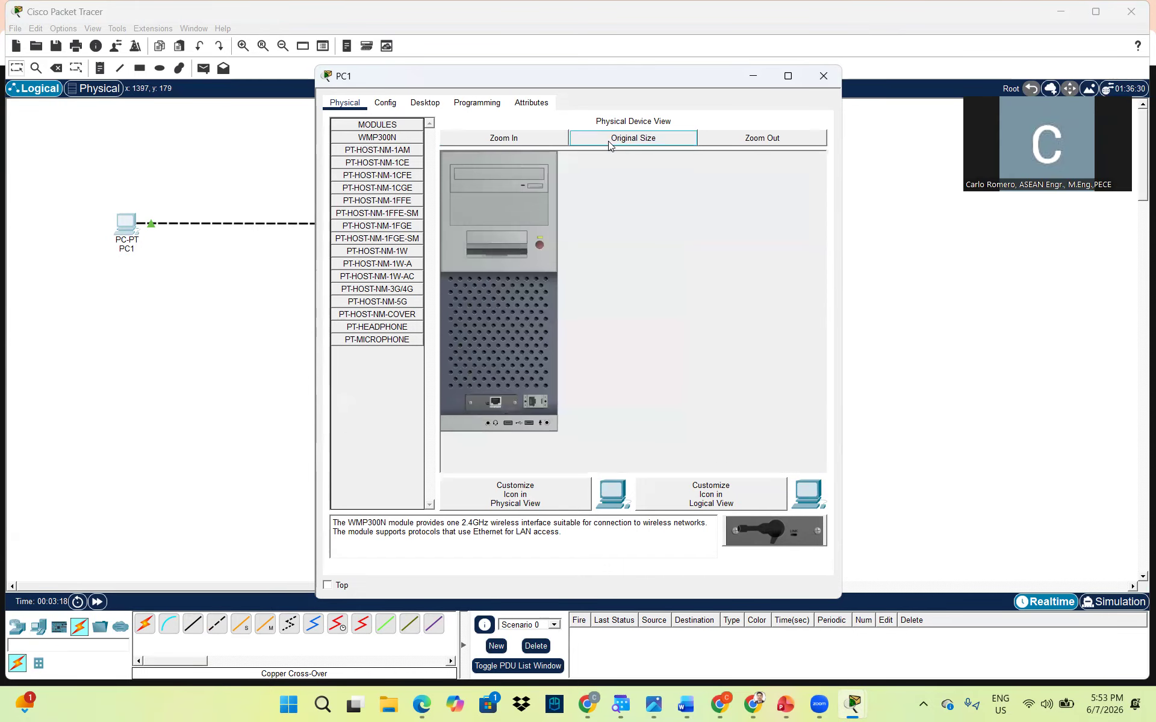
{"action": "left_click", "coordinate": [533, 140]}
Assign PC1 the static IPv4 address 192.168.1.10 with the automatically filled subnet mask and close its window
{"action": "left_click", "coordinate": [394, 104]}
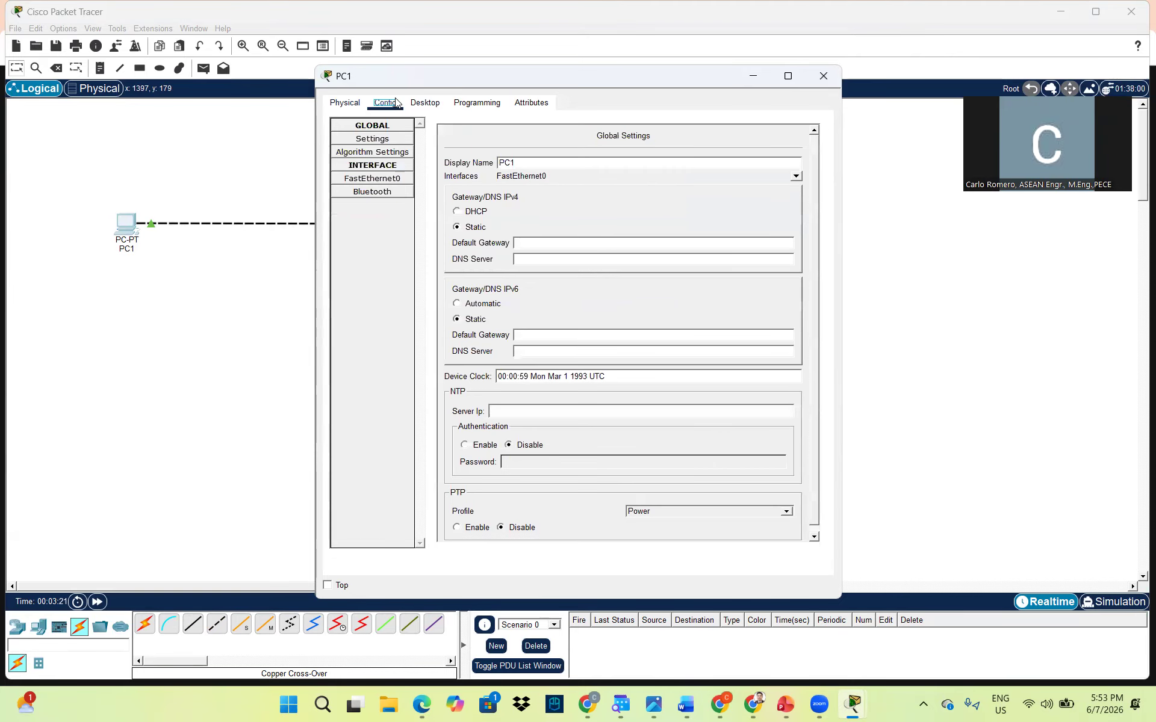
{"action": "left_click", "coordinate": [425, 104]}
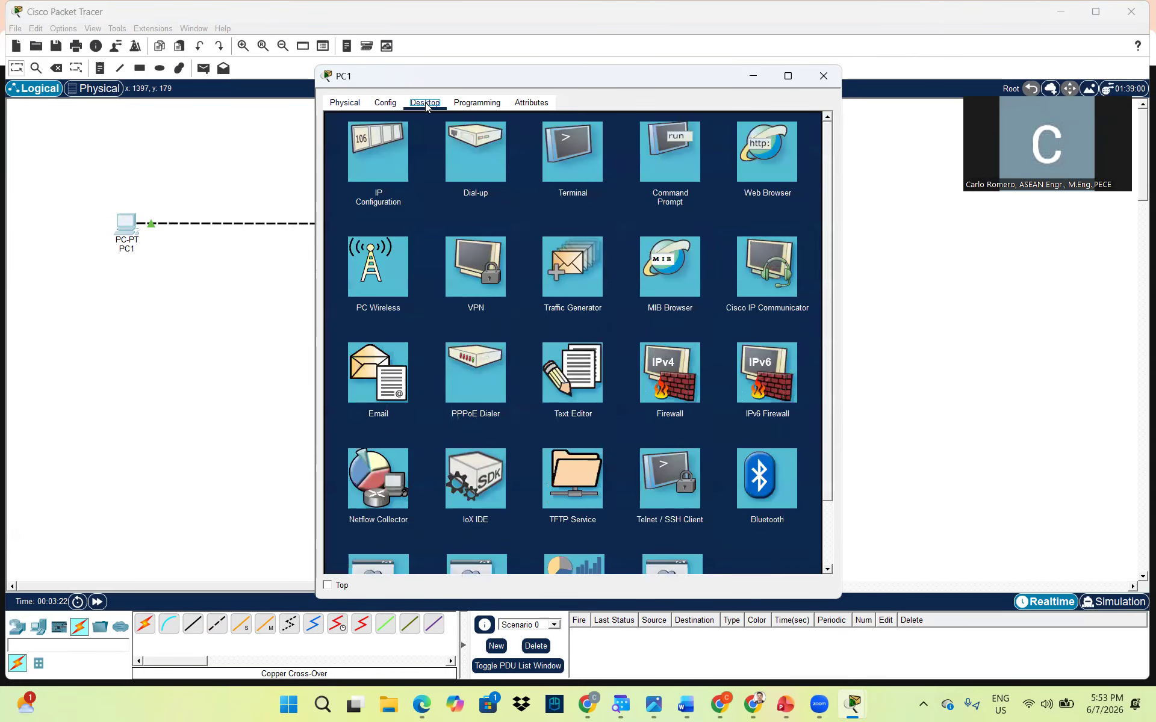
{"action": "left_click", "coordinate": [389, 159]}
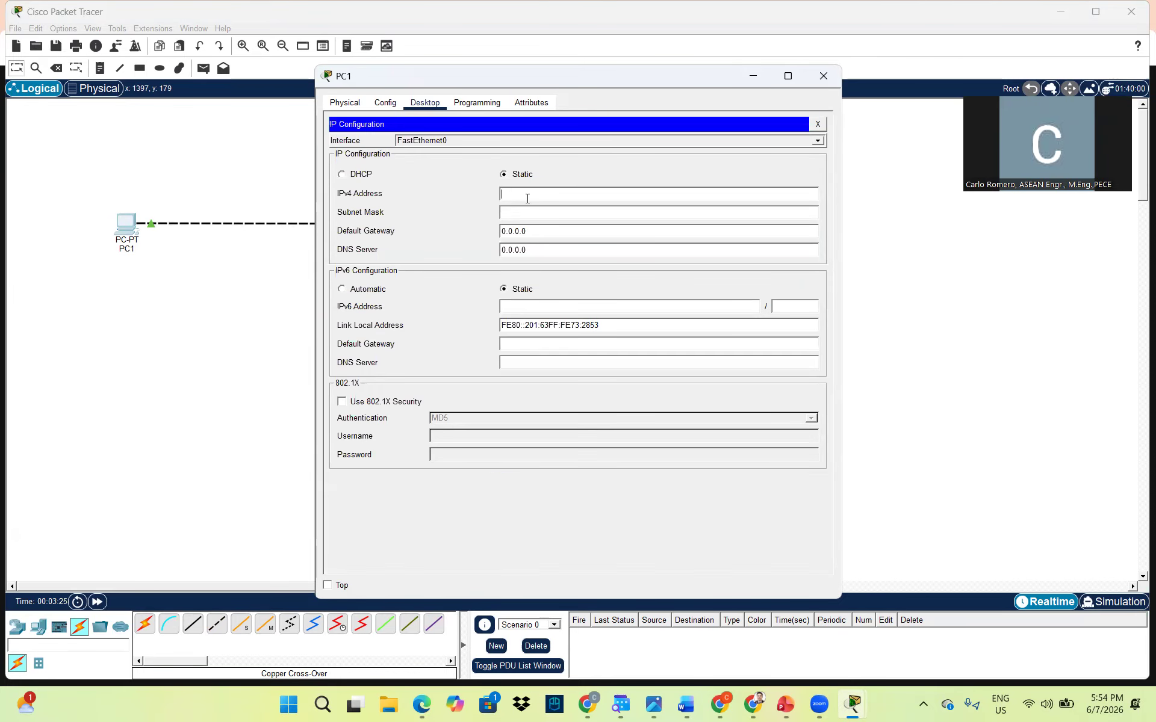
{"action": "type", "text": "192.168.1.10"}
{"action": "left_click", "coordinate": [544, 216]}
{"action": "left_click", "coordinate": [822, 77]}
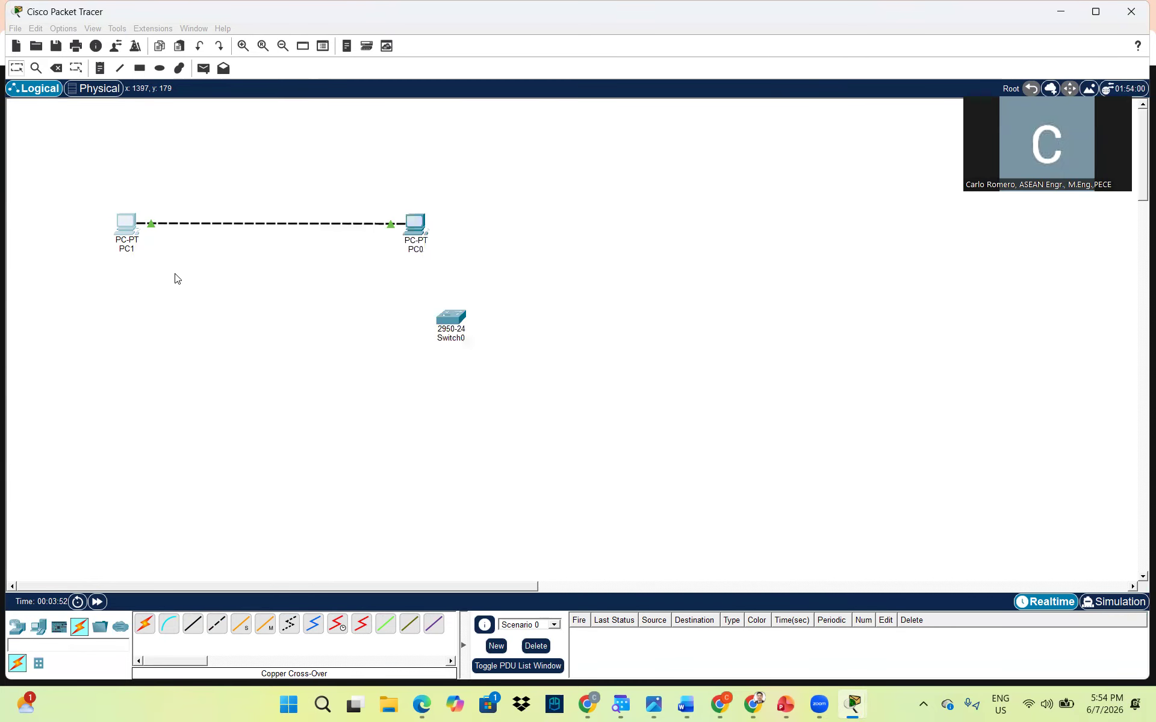
Assign PC0 the static IPv4 address 192.168.1.20 with the automatically filled subnet mask and close its window
{"action": "left_click", "coordinate": [412, 229]}
{"action": "left_click", "coordinate": [425, 103]}
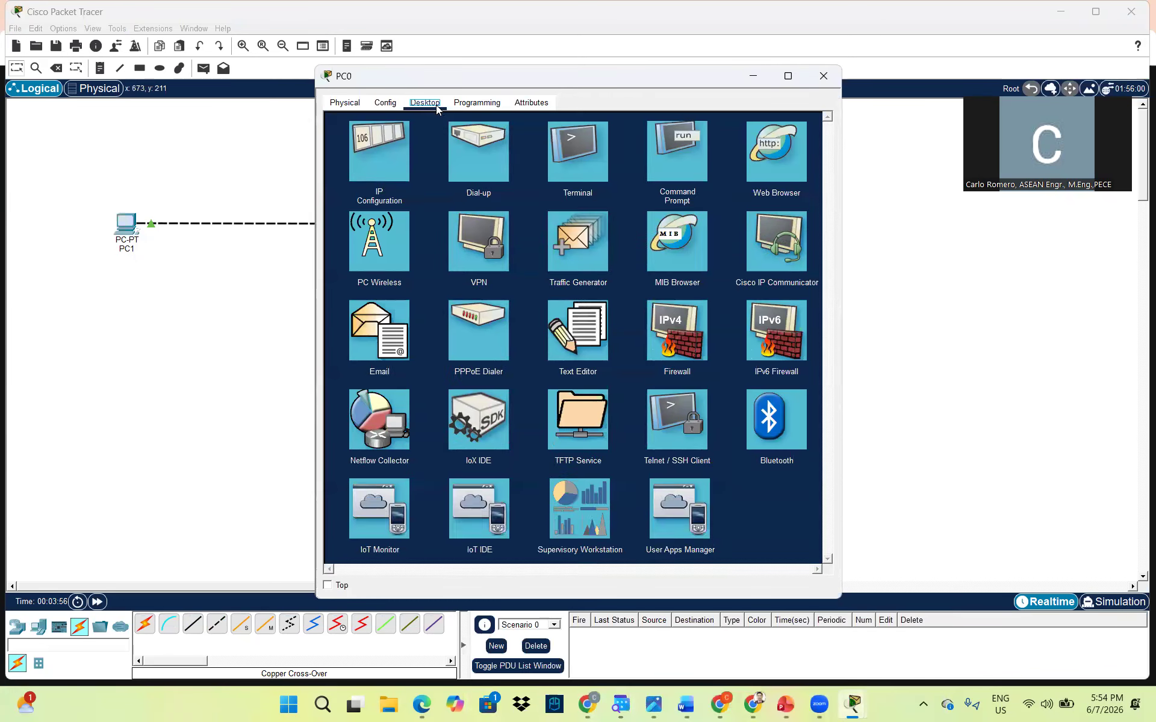
{"action": "left_click", "coordinate": [352, 162]}
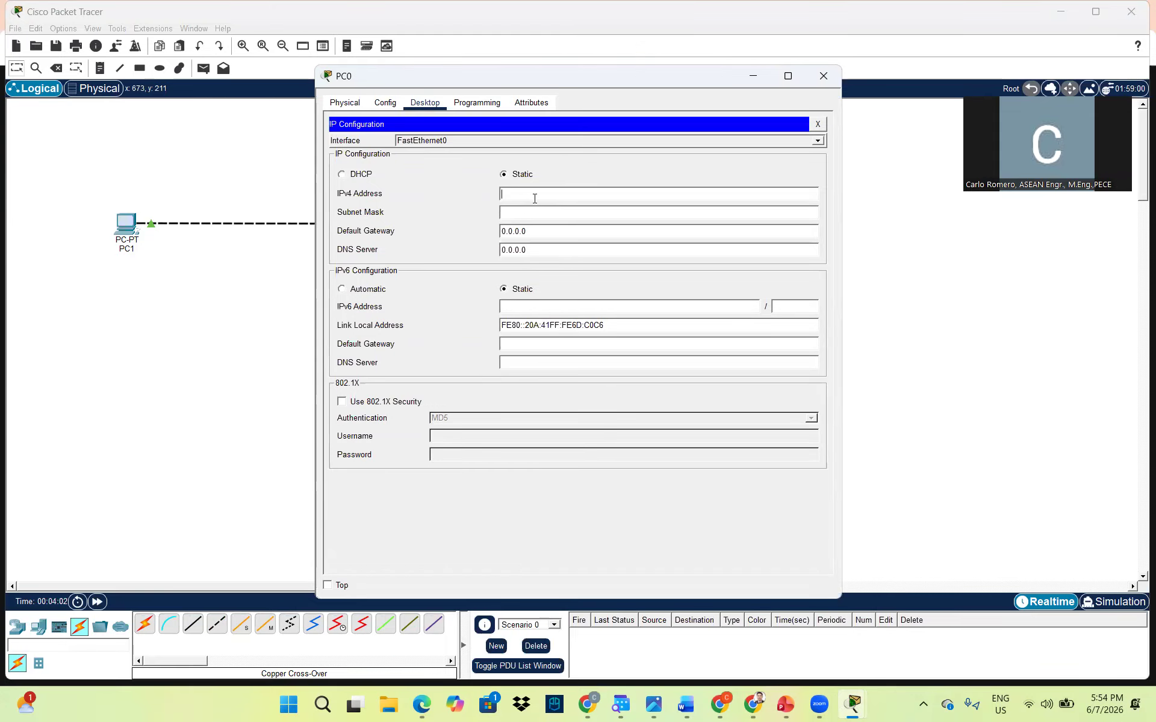
{"action": "type", "text": "192.168.1.20"}
{"action": "left_click", "coordinate": [547, 215]}
{"action": "left_click", "coordinate": [823, 77]}
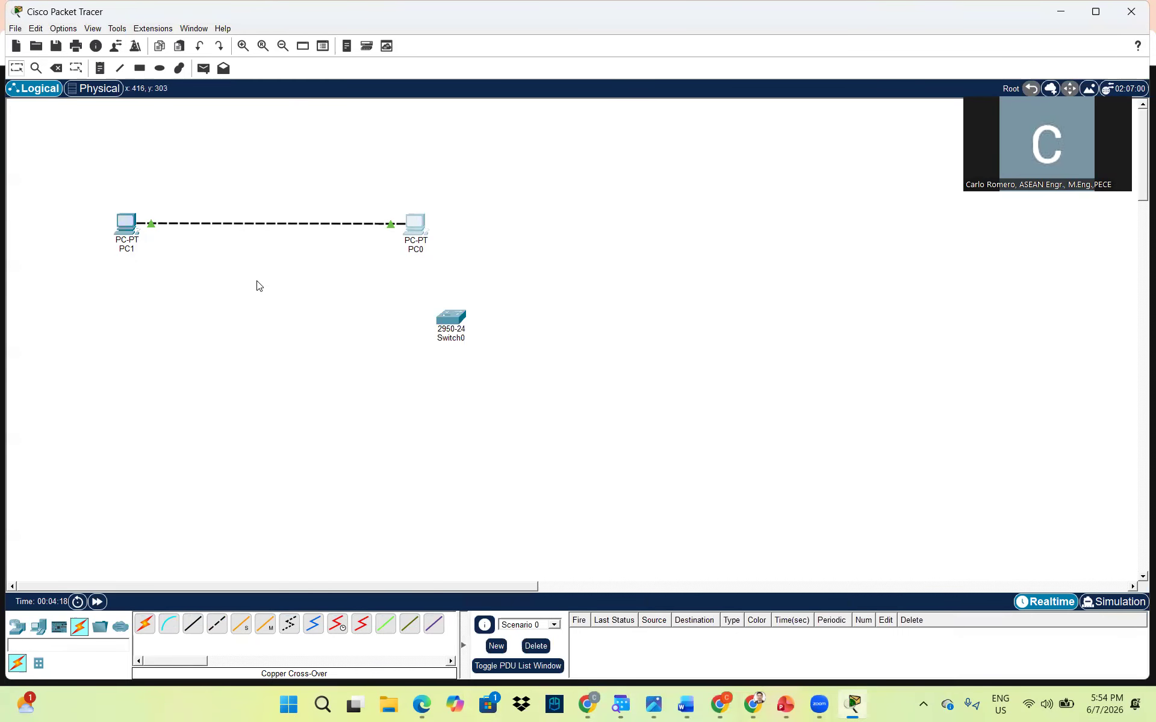
Test connectivity from PC1 to PC0 by running ping 192.168.1.20 in PC1's Command Prompt, and close its window
{"action": "left_click", "coordinate": [125, 227]}
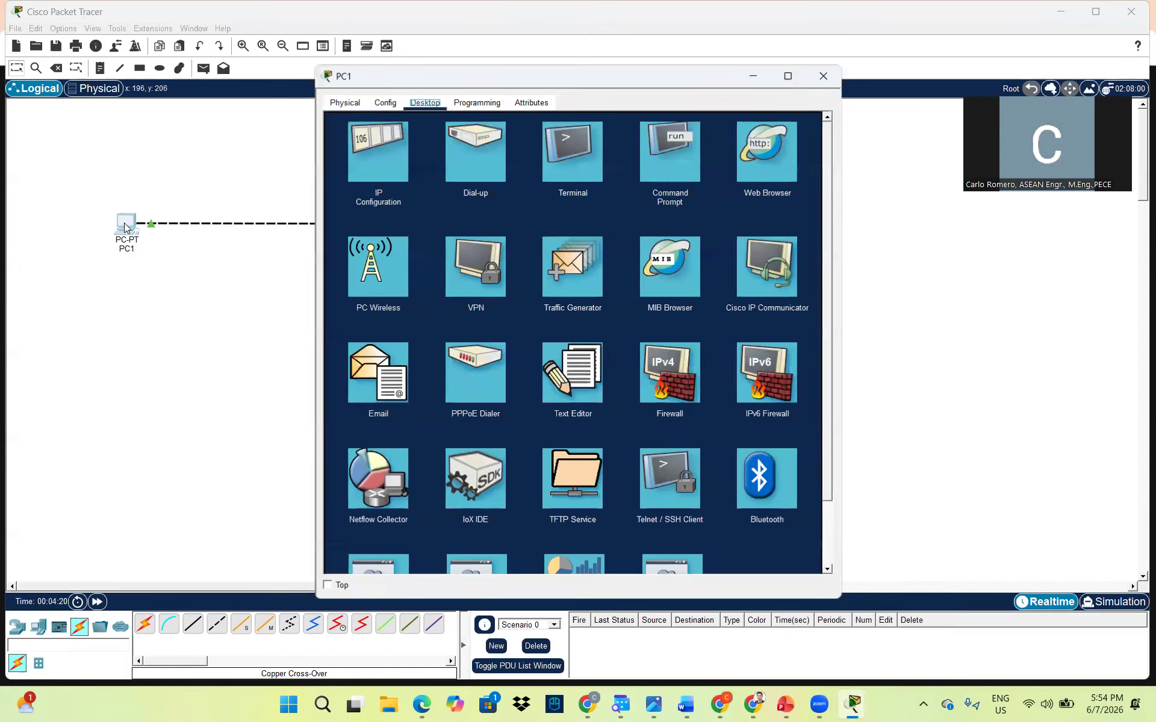
{"action": "left_click", "coordinate": [663, 174]}
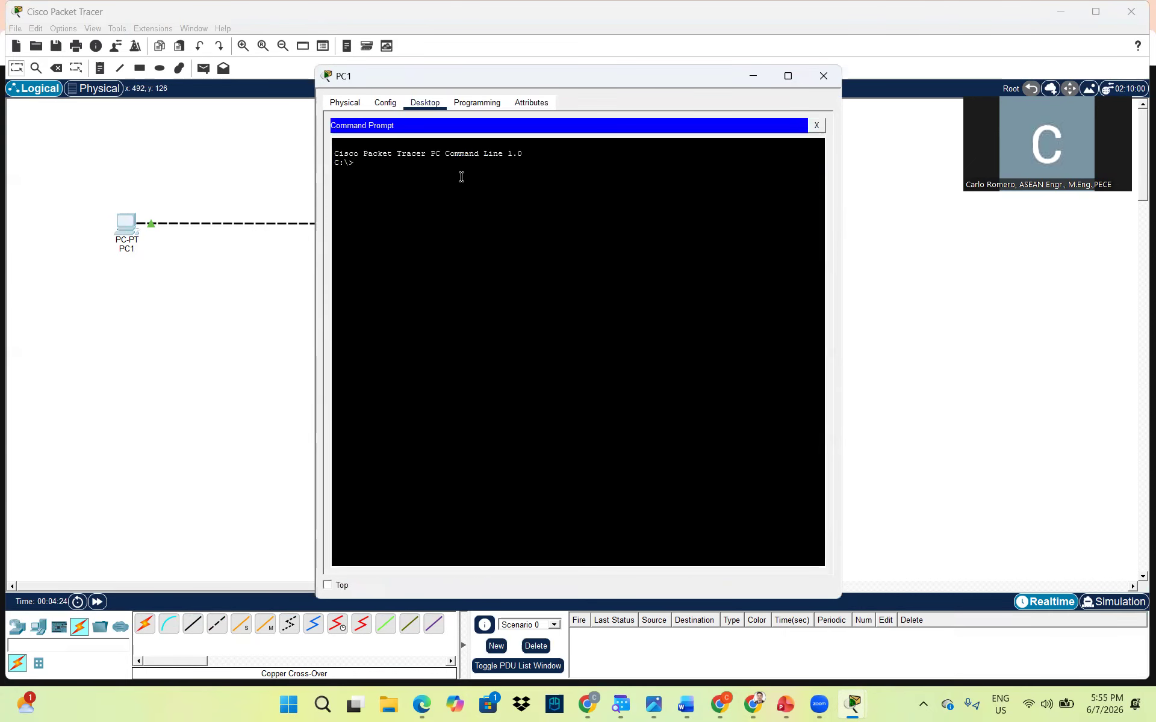
{"action": "type", "text": "ping 192.168.1.20"}
{"action": "key", "text": "Return"}
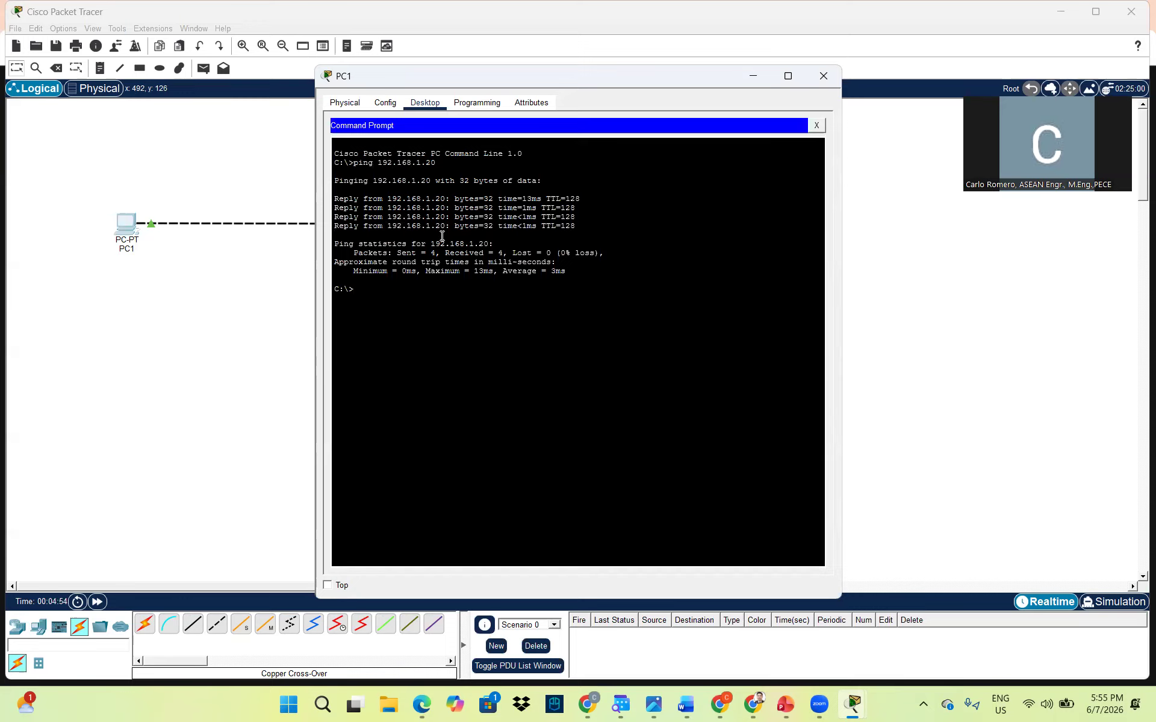
{"action": "left_click", "coordinate": [821, 78]}
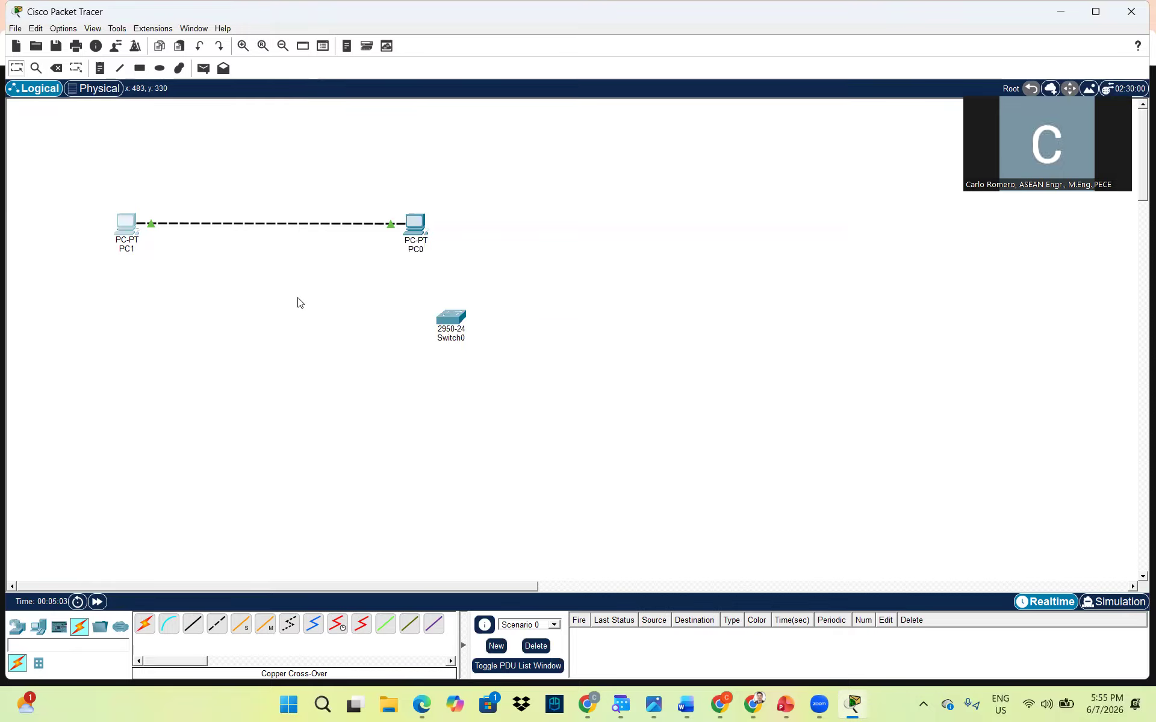
Add two more generic PCs to the workspace below the linked pair
{"action": "left_click", "coordinate": [37, 636]}
{"action": "left_click", "coordinate": [145, 628]}
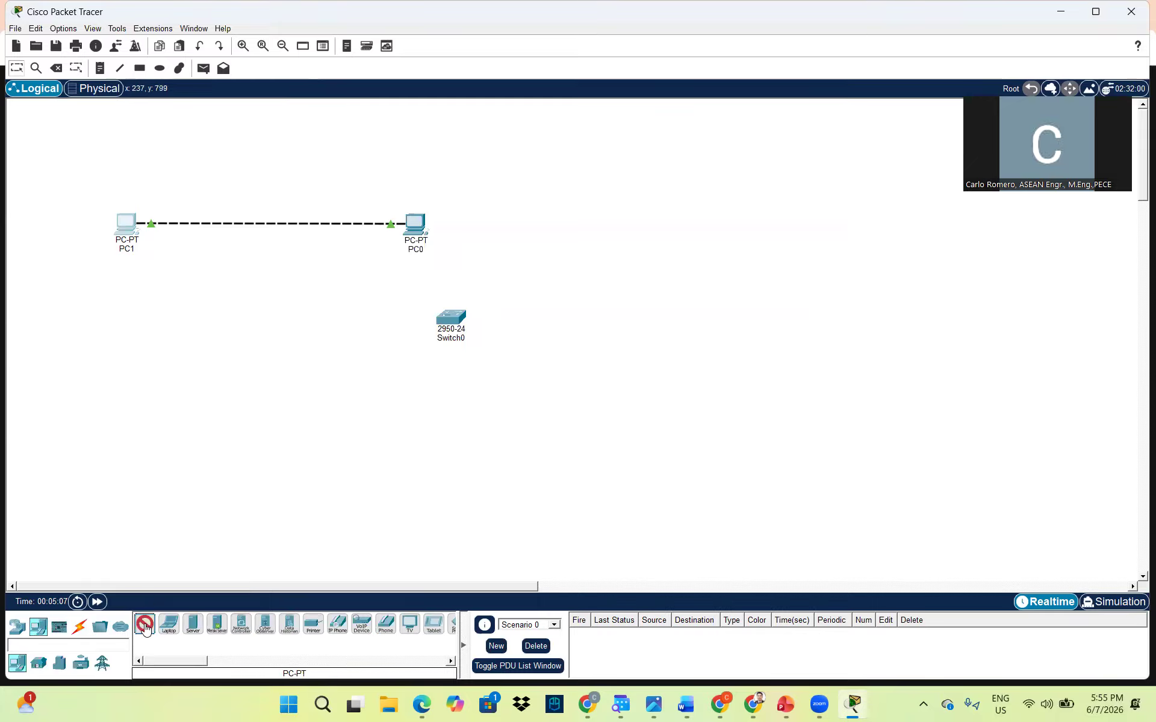
{"action": "left_click", "coordinate": [263, 357]}
{"action": "left_click", "coordinate": [144, 628]}
{"action": "left_click", "coordinate": [338, 462]}
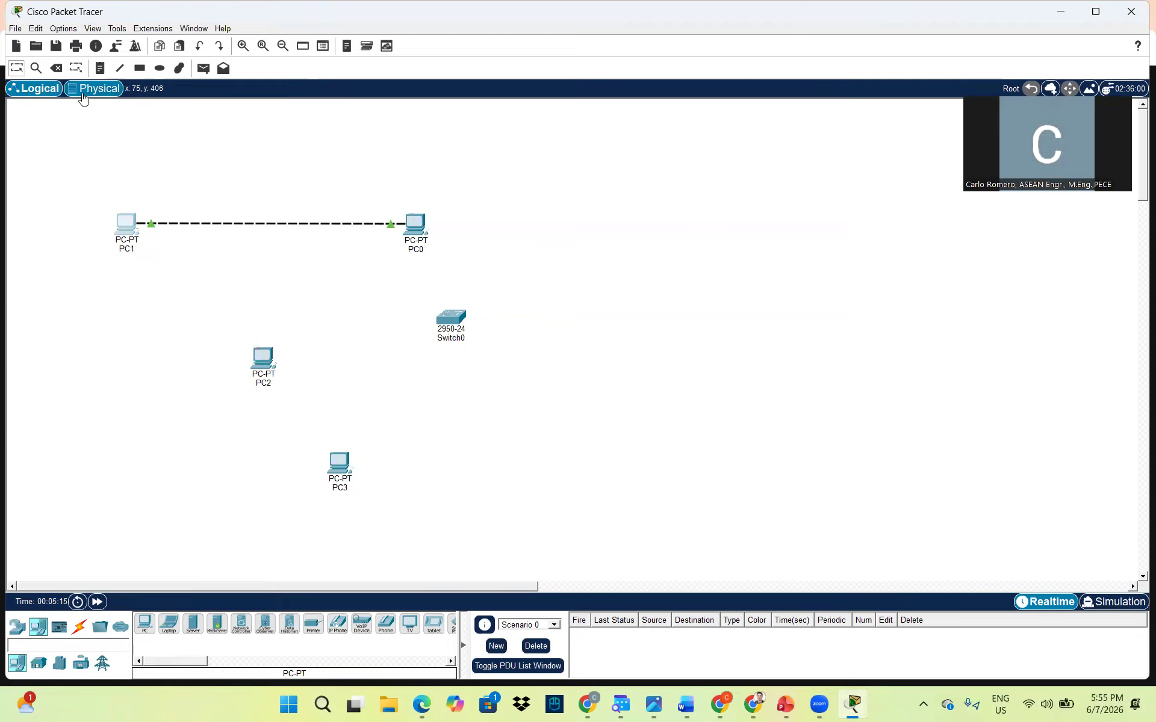
Delete the cross-over cable between PC1 and PC0, keeping both PCs
{"action": "left_click", "coordinate": [52, 70]}
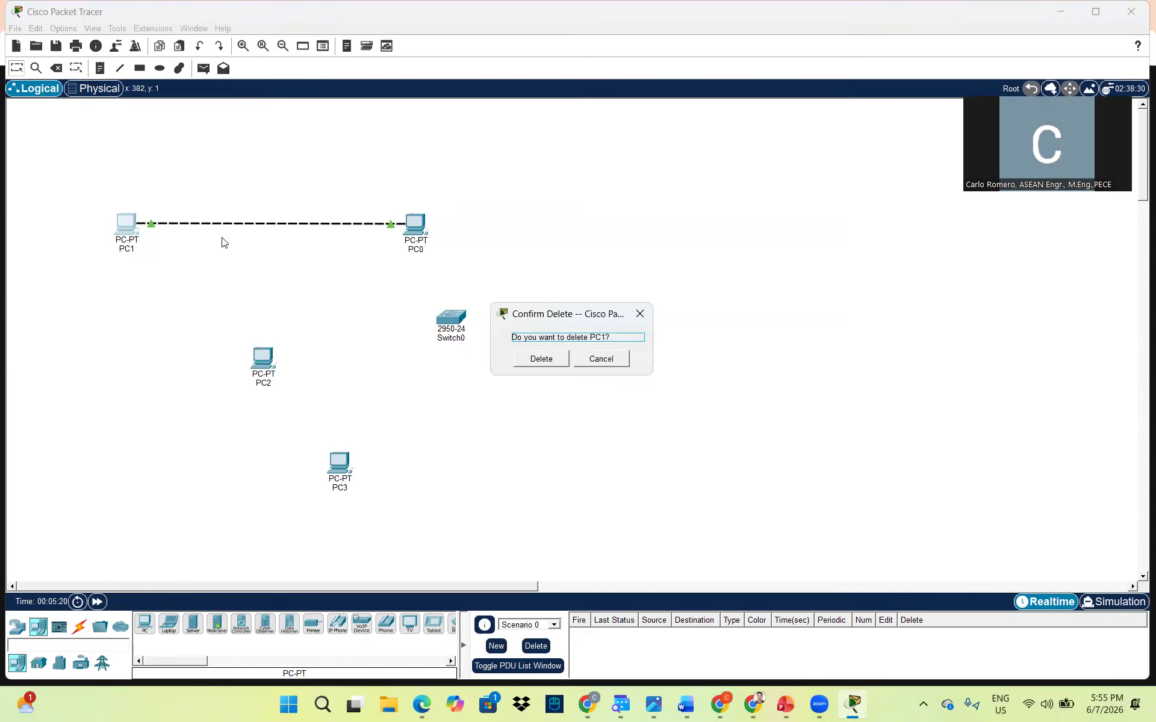
{"action": "left_click", "coordinate": [614, 361]}
{"action": "left_click", "coordinate": [56, 68]}
{"action": "left_click", "coordinate": [267, 225]}
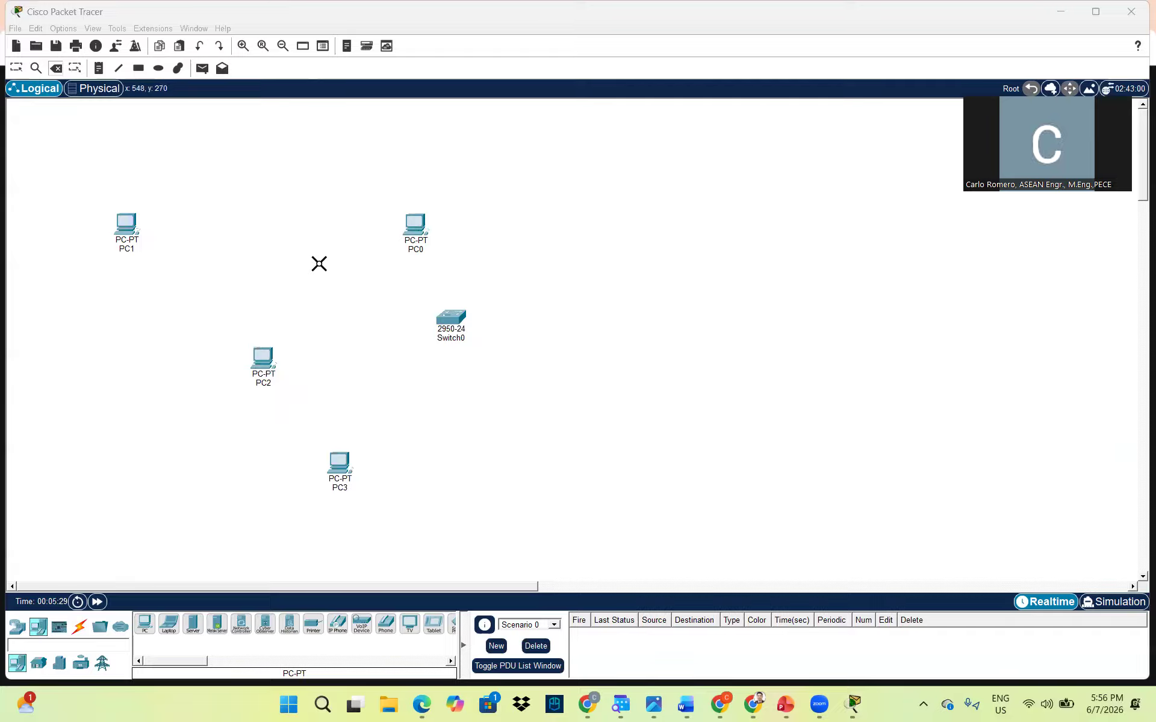
Delete PC3 from the workspace and return to the selection tool
{"action": "left_click", "coordinate": [341, 464]}
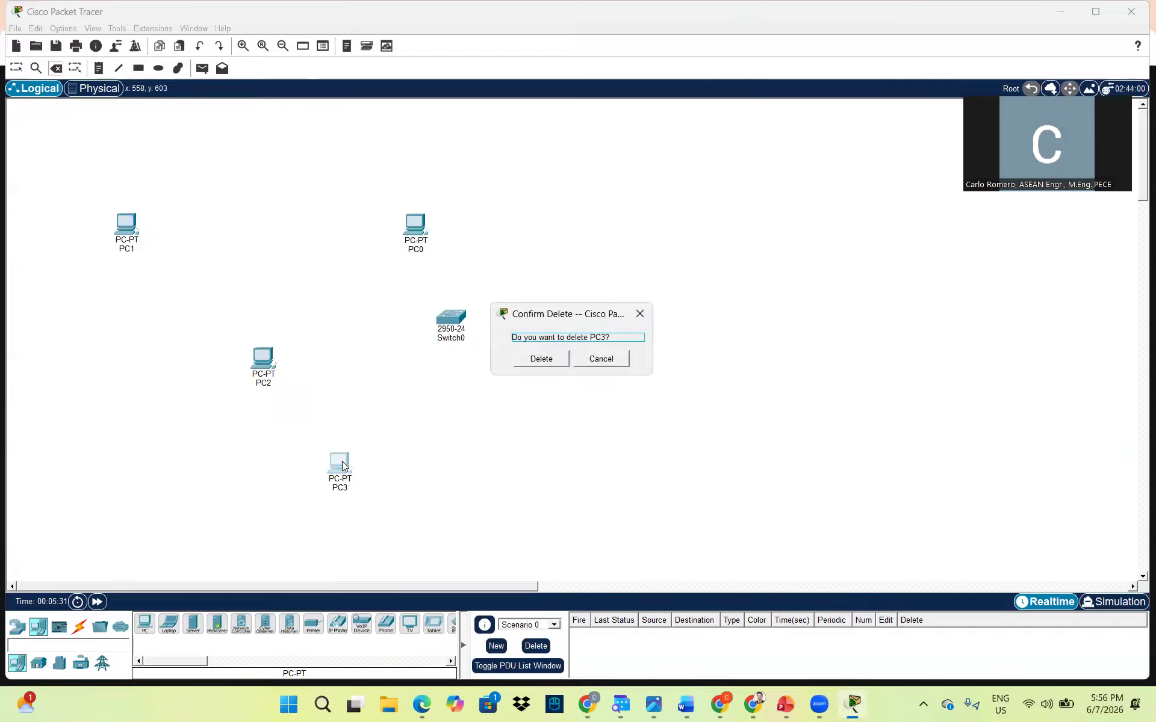
{"action": "left_click", "coordinate": [534, 364]}
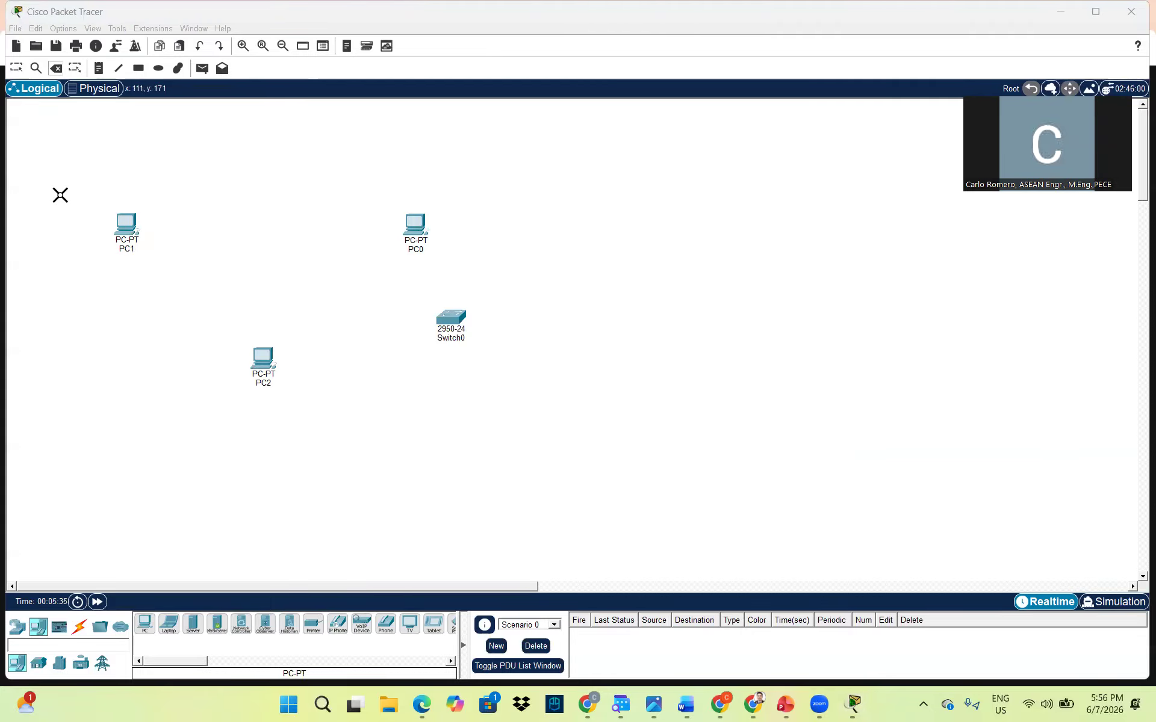
{"action": "left_click", "coordinate": [18, 68]}
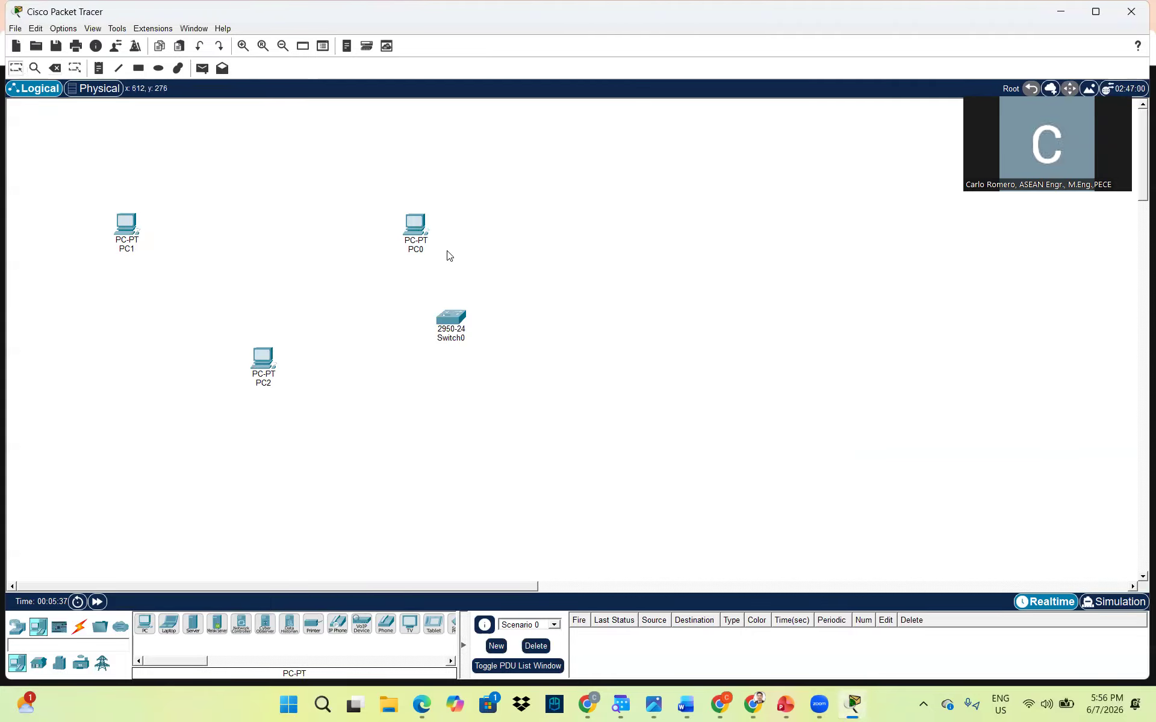
Arrange PC0, PC1 and PC2 in a vertical column to the left of Switch0
{"action": "left_click_drag", "start_coordinate": [417, 233], "coordinate": [326, 261]}
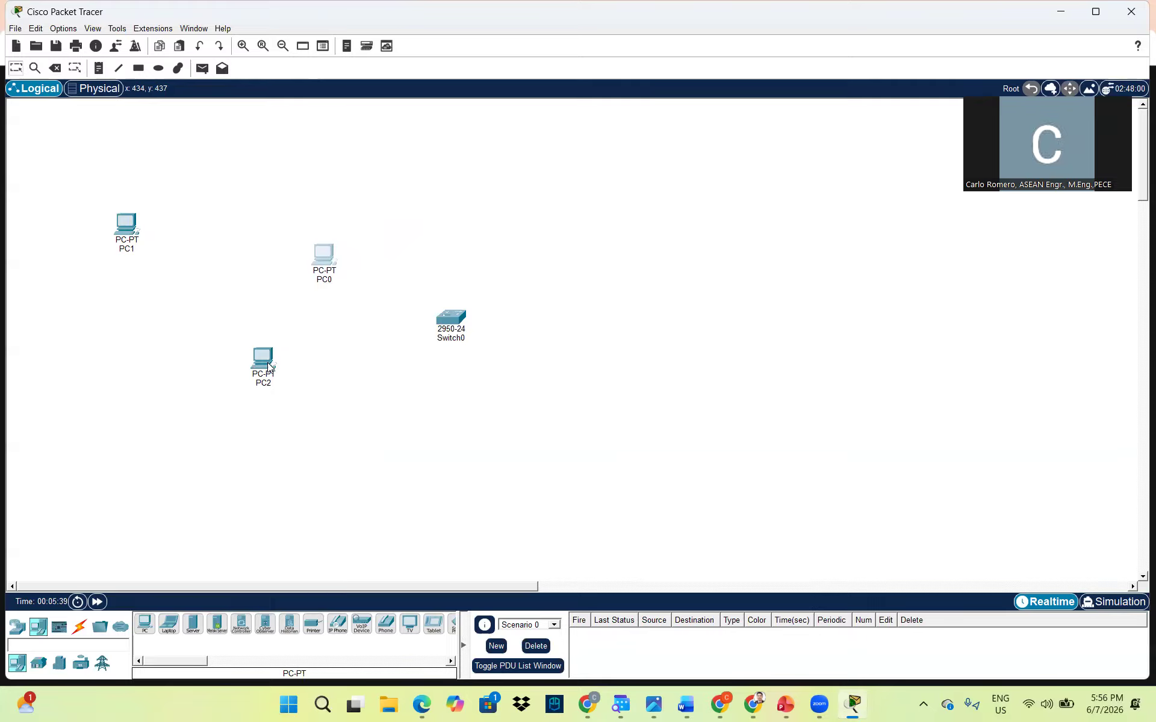
{"action": "left_click", "coordinate": [132, 229]}
{"action": "left_click_drag", "start_coordinate": [133, 229], "coordinate": [334, 434]}
{"action": "left_click", "coordinate": [269, 362]}
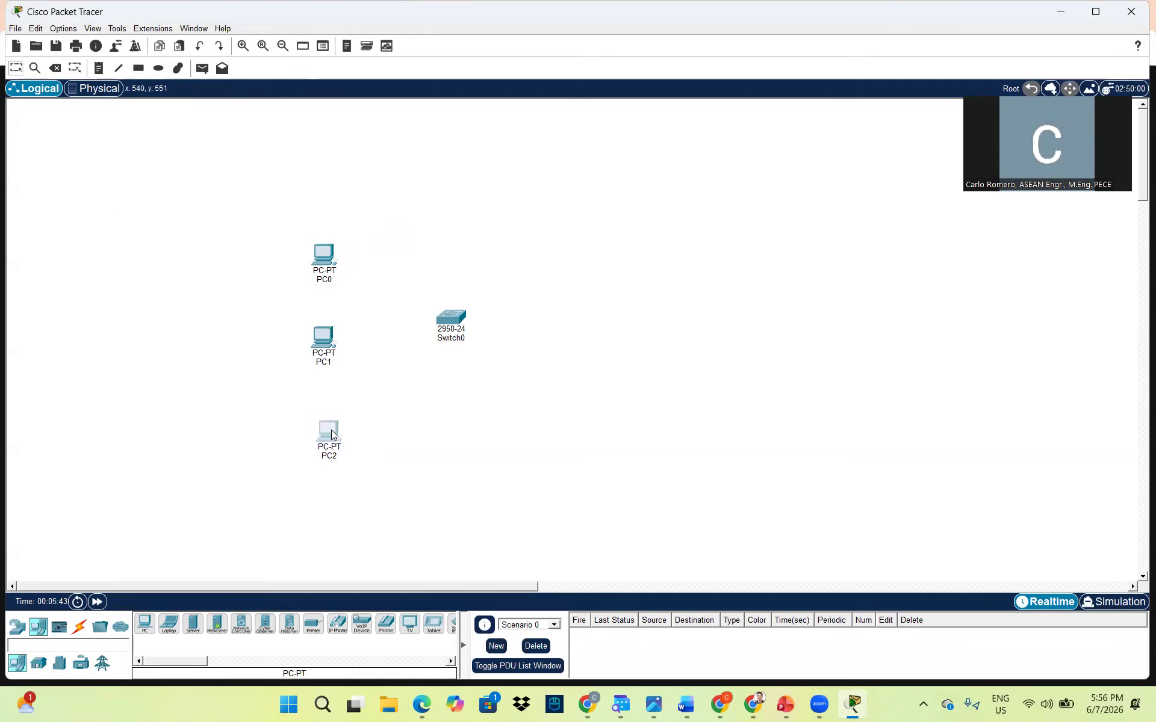
{"action": "left_click", "coordinate": [232, 462]}
Connect PC0 to port FastEthernet0/1 of Switch0 with a copper straight-through cable
{"action": "left_click", "coordinate": [79, 626]}
{"action": "left_click", "coordinate": [192, 624]}
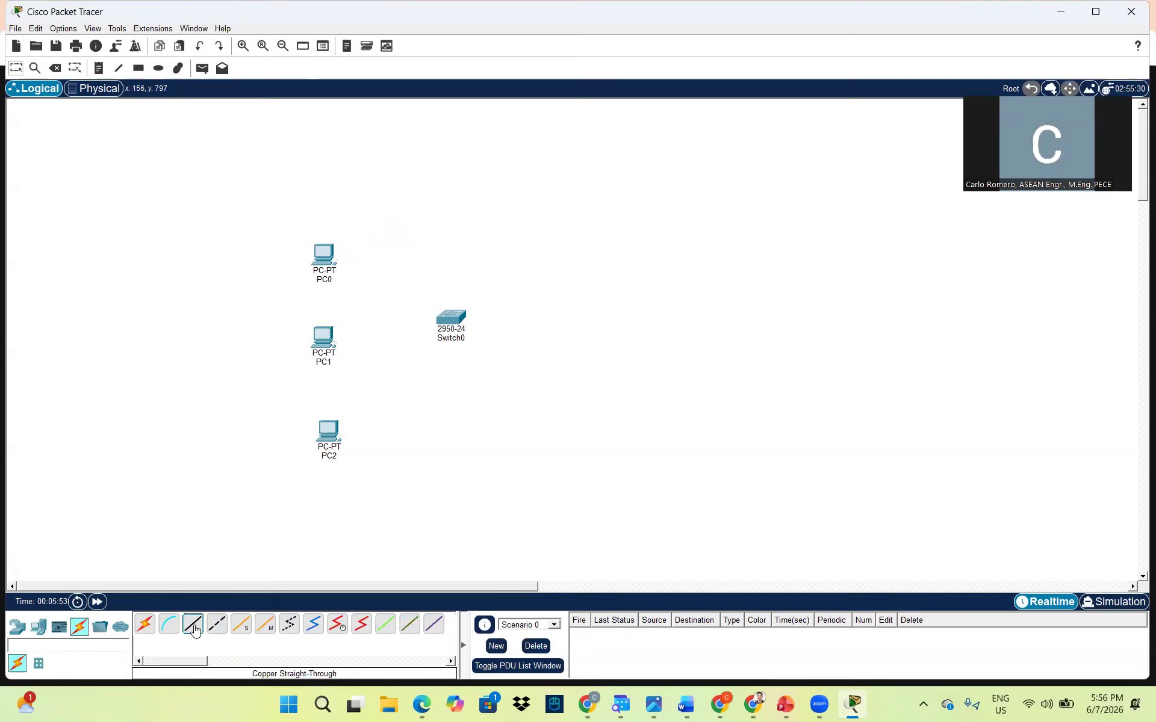
{"action": "left_click", "coordinate": [325, 253]}
{"action": "left_click", "coordinate": [364, 299]}
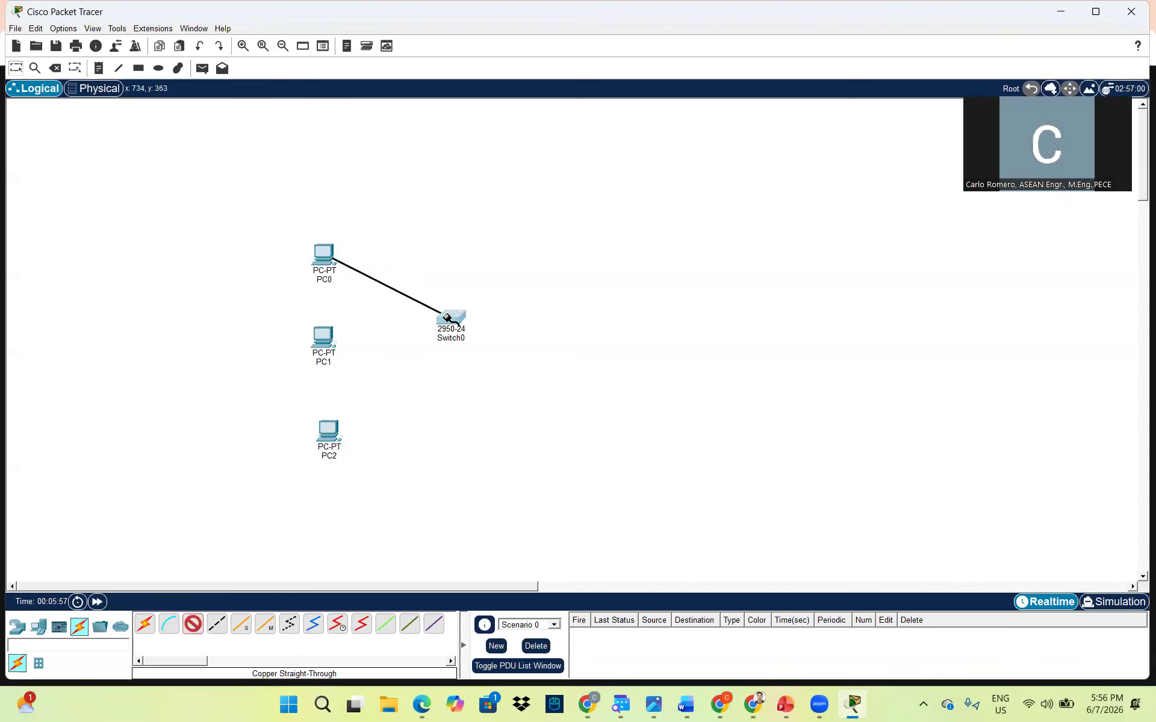
{"action": "left_click", "coordinate": [445, 316]}
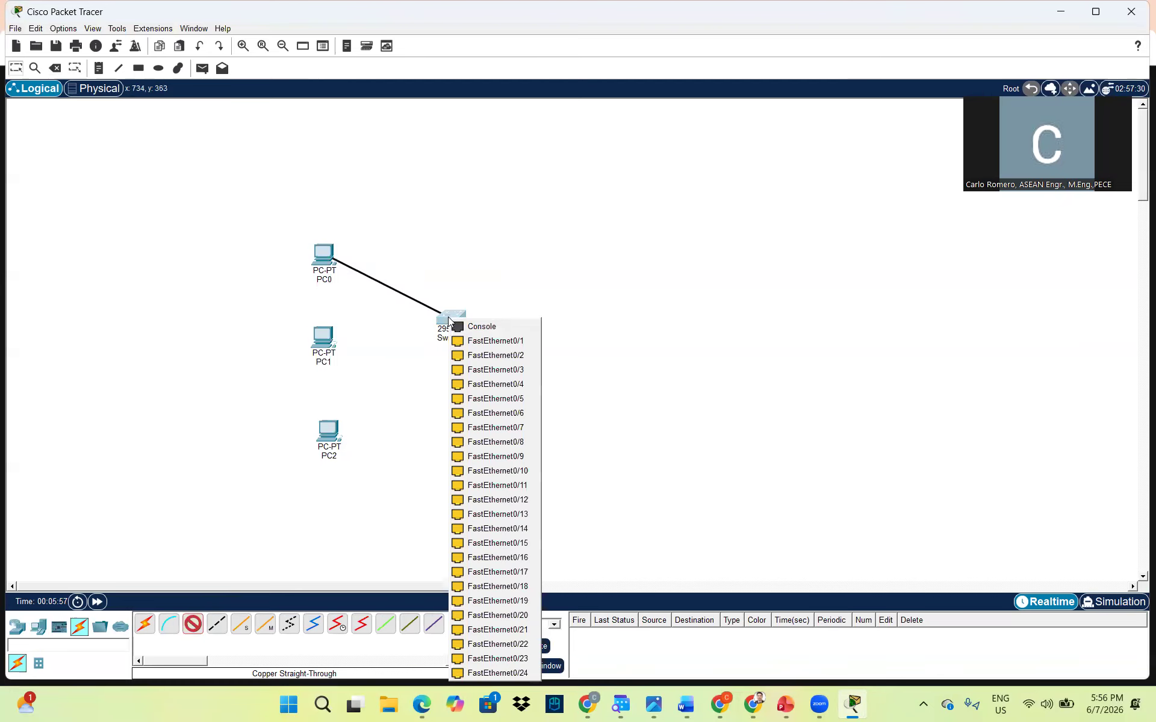
{"action": "left_click", "coordinate": [482, 341]}
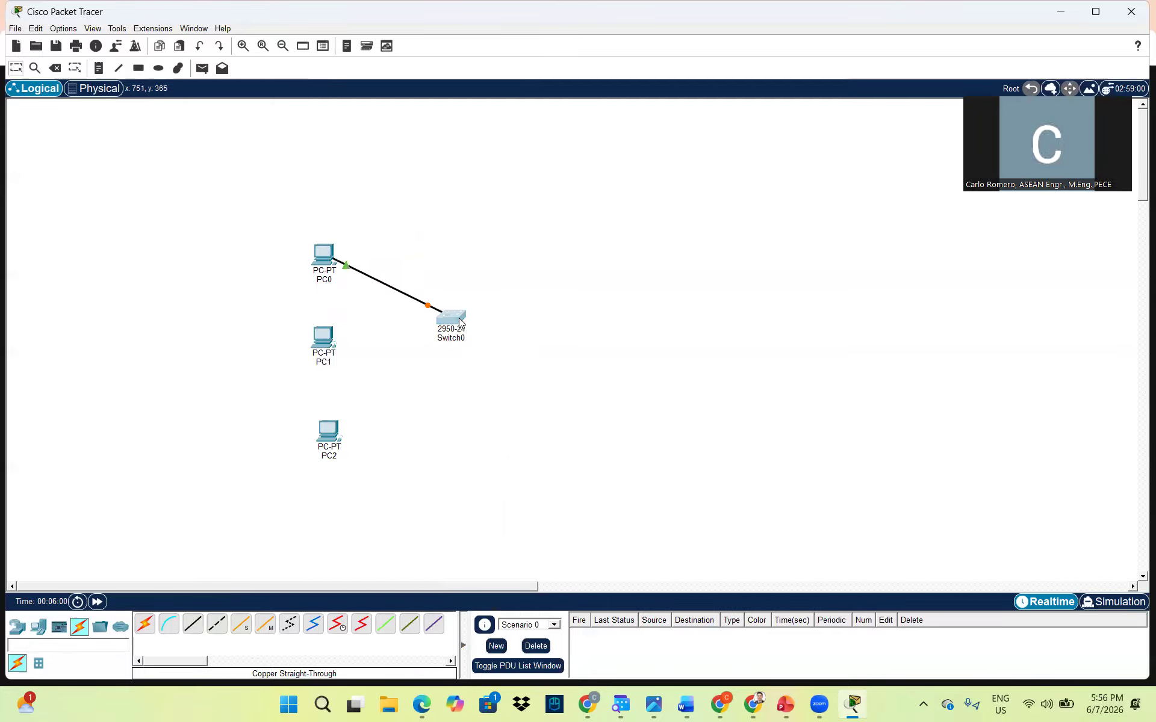
Examine the ports of Switch0 in an enlarged physical device view and close its window
{"action": "left_click", "coordinate": [459, 319]}
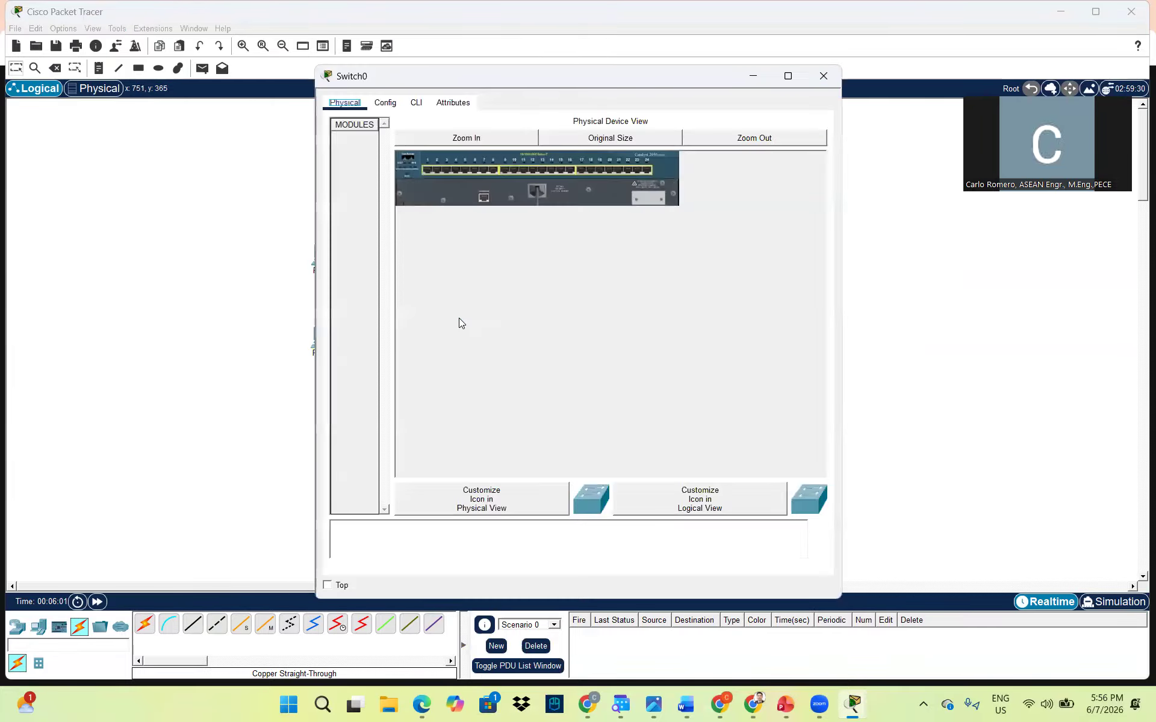
{"action": "left_click", "coordinate": [460, 138]}
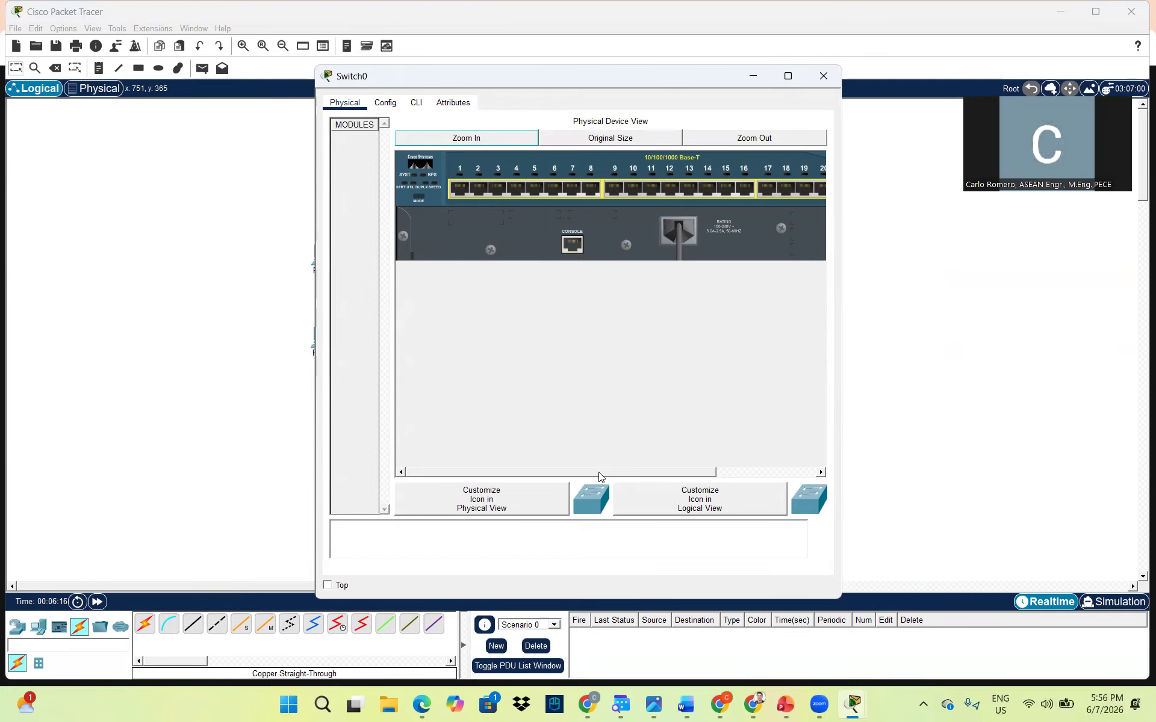
{"action": "left_click_drag", "start_coordinate": [600, 474], "coordinate": [599, 512]}
{"action": "left_click", "coordinate": [824, 76]}
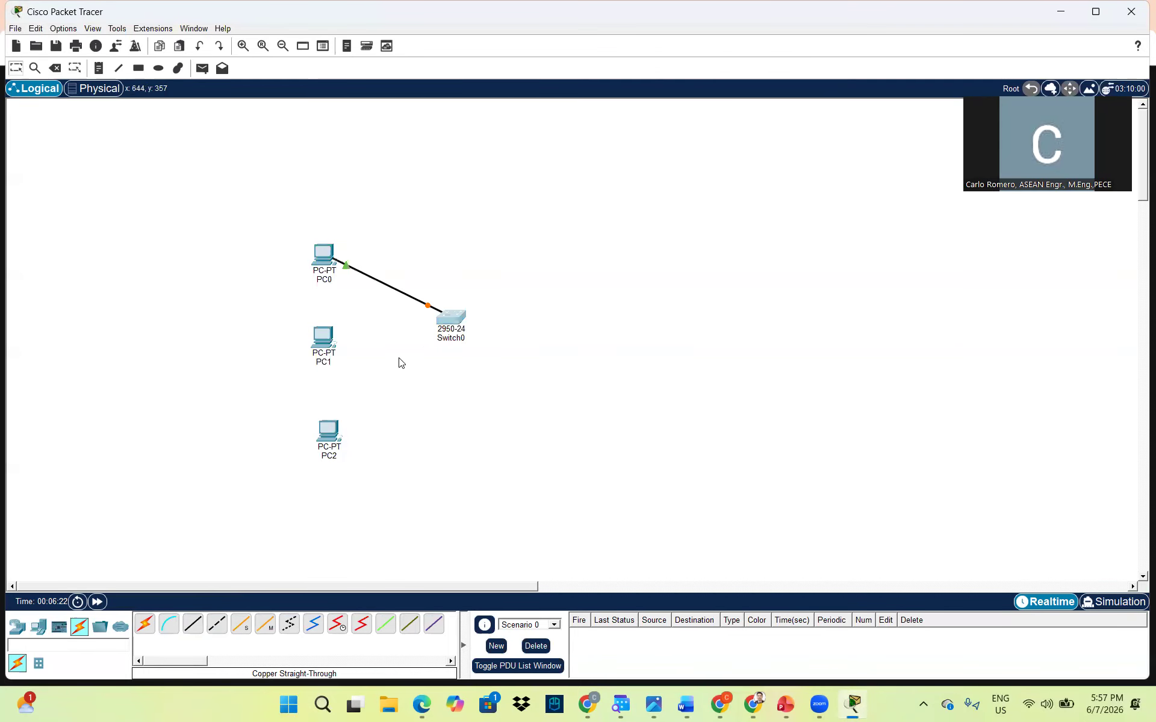
Connect PC1 to Switch0 with the automatically chosen connection type
{"action": "left_click", "coordinate": [144, 624]}
{"action": "left_click", "coordinate": [323, 335]}
{"action": "left_click", "coordinate": [451, 317]}
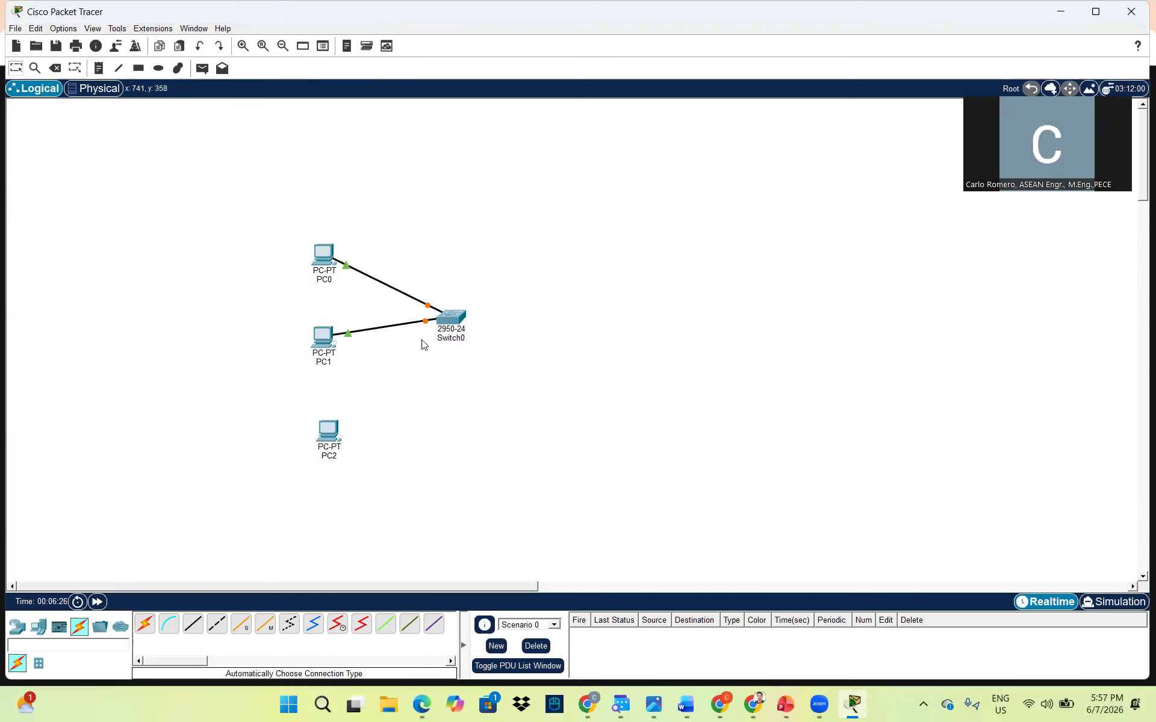
Try to link PC2 to Switch0 using the automatically chosen connection type
{"action": "left_click", "coordinate": [145, 624]}
{"action": "left_click", "coordinate": [336, 443]}
{"action": "left_click", "coordinate": [446, 319]}
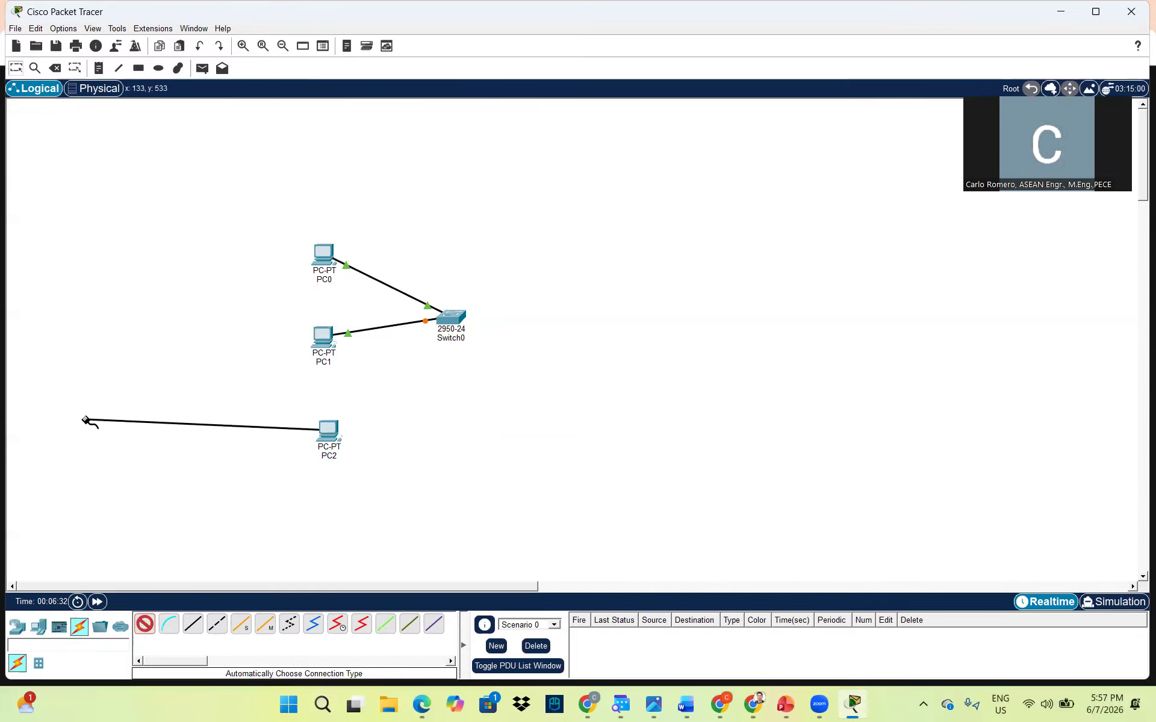
{"action": "left_click", "coordinate": [48, 424]}
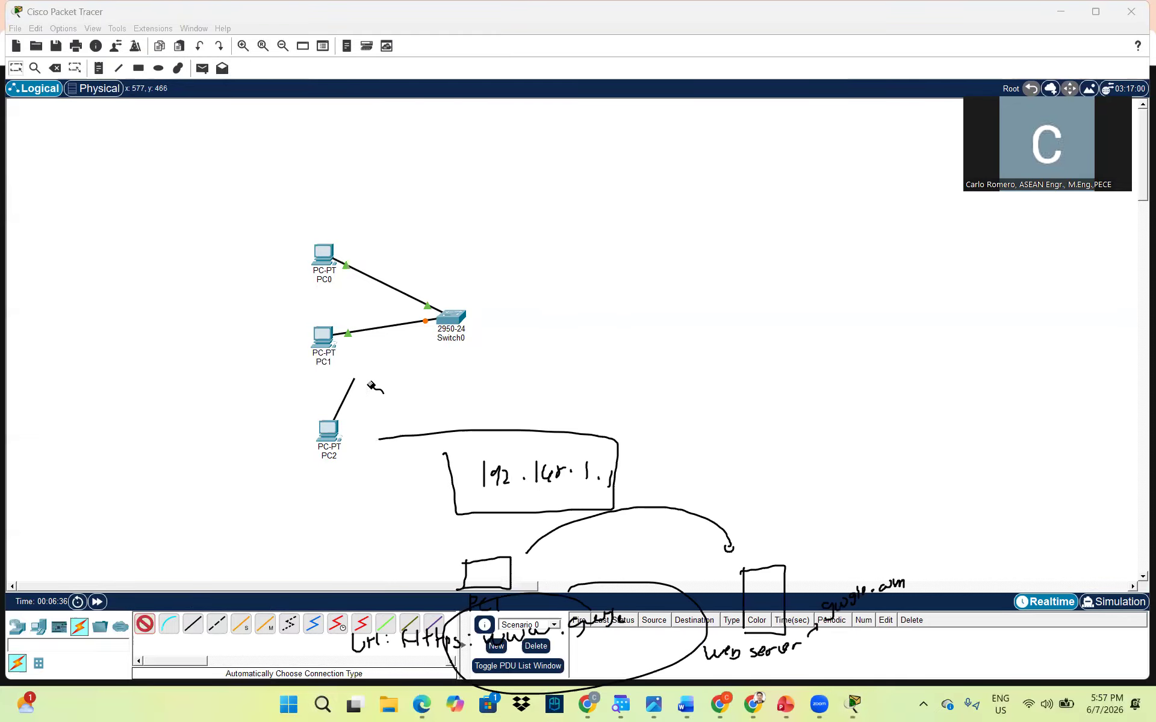
{"action": "left_click", "coordinate": [451, 318]}
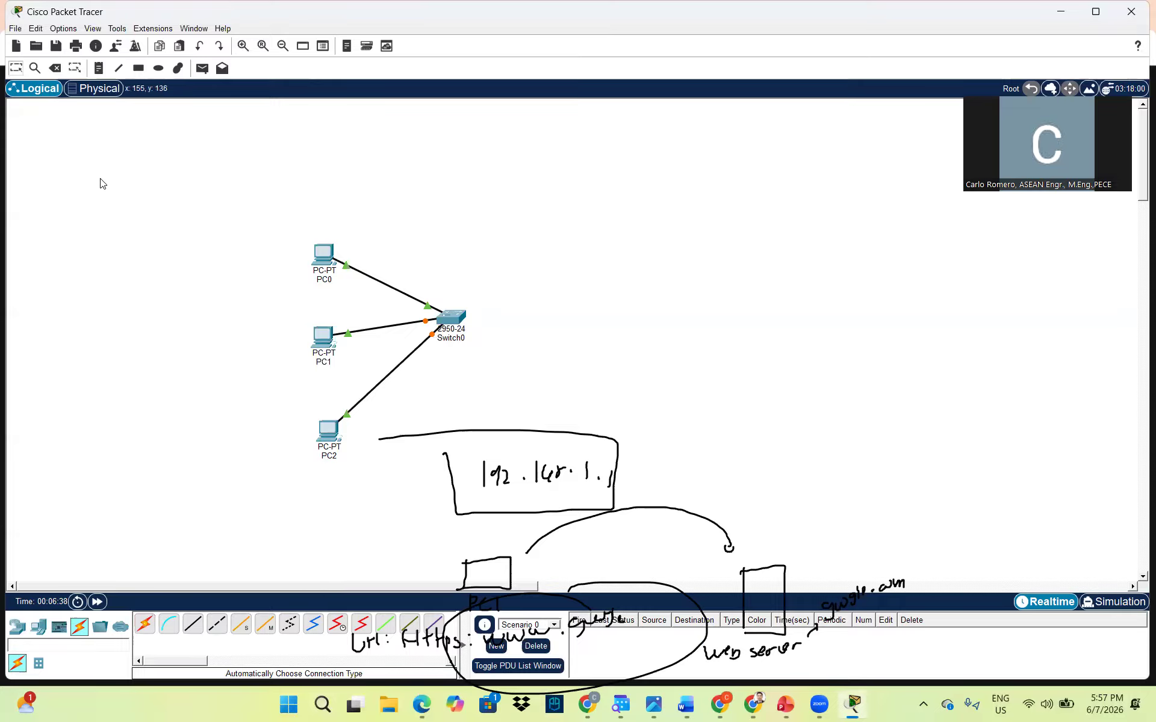
Undo the cable between PC2 and Switch0
{"action": "left_click", "coordinate": [45, 413]}
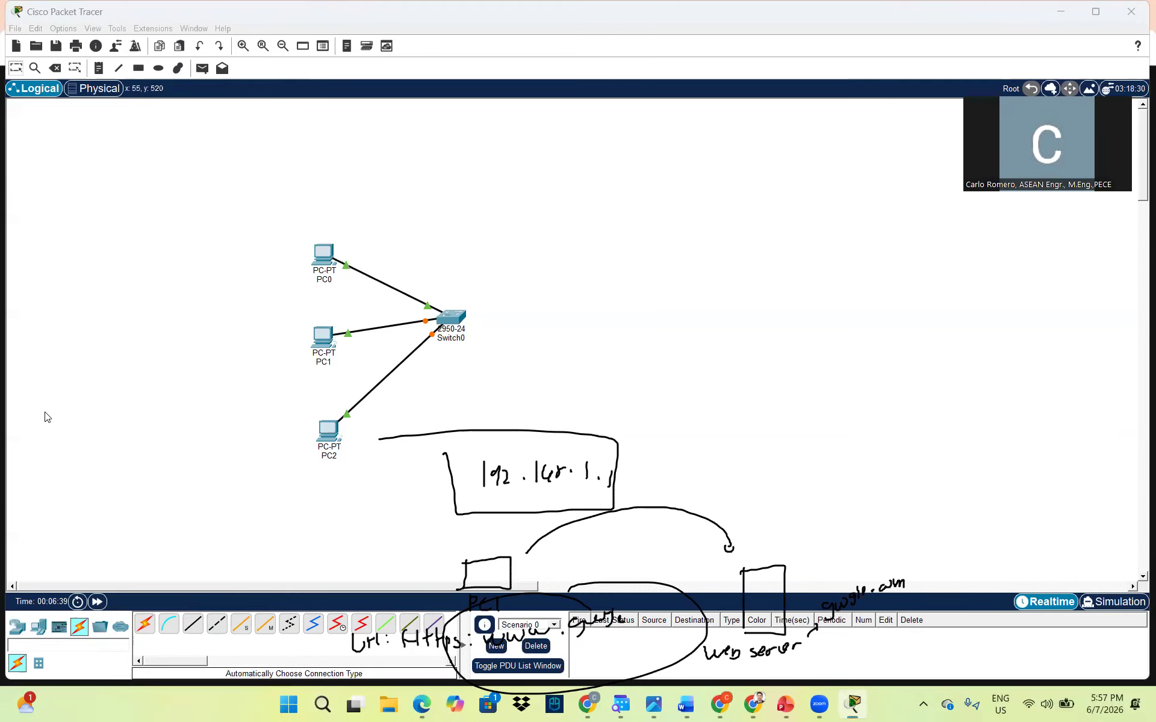
{"action": "left_click", "coordinate": [76, 427]}
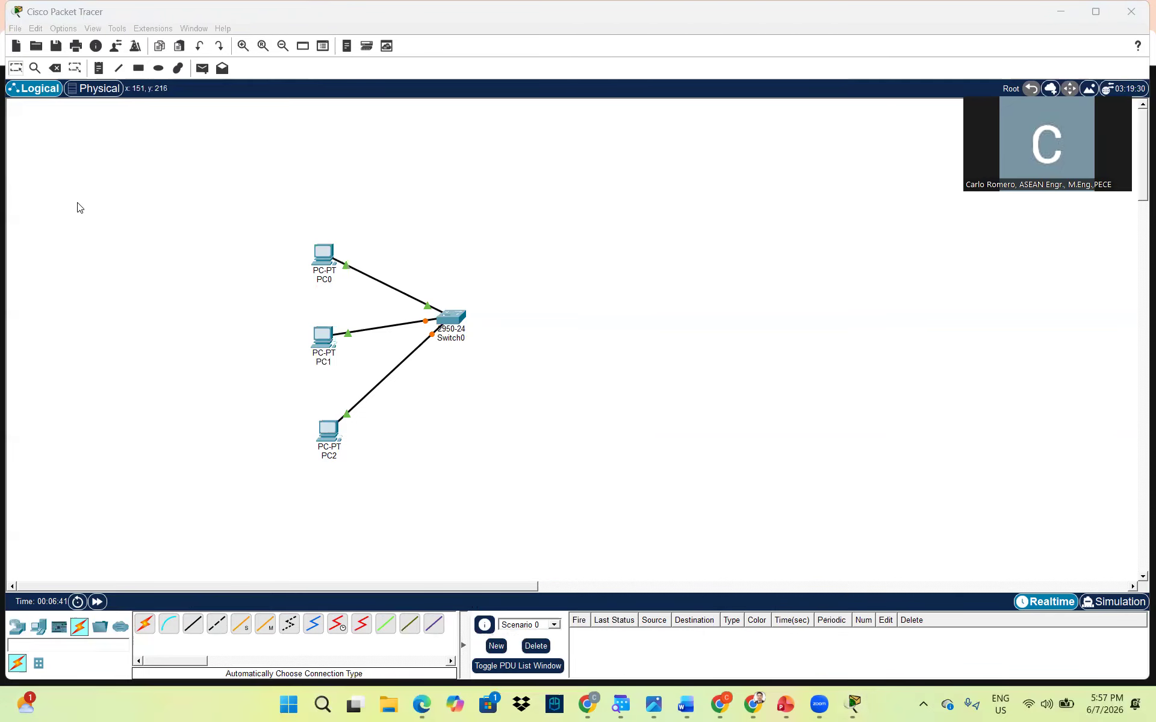
{"action": "left_click", "coordinate": [206, 47]}
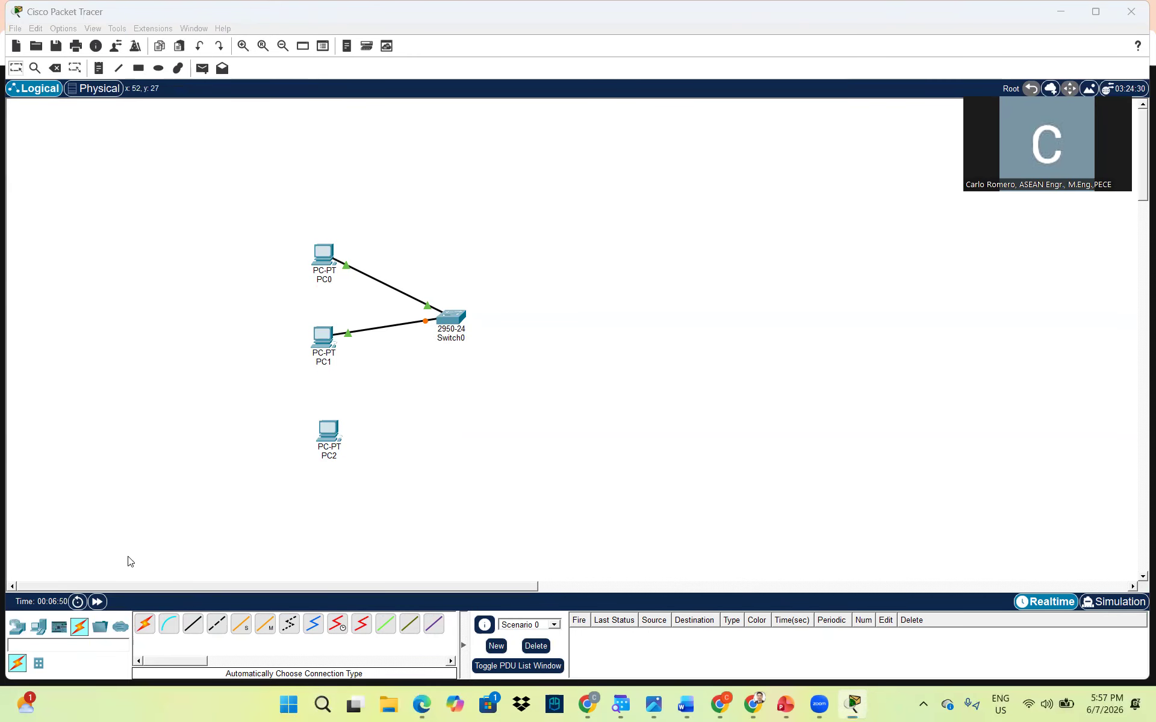
Connect PC2 to Switch0 again with the automatically chosen connection type
{"action": "left_click", "coordinate": [150, 628]}
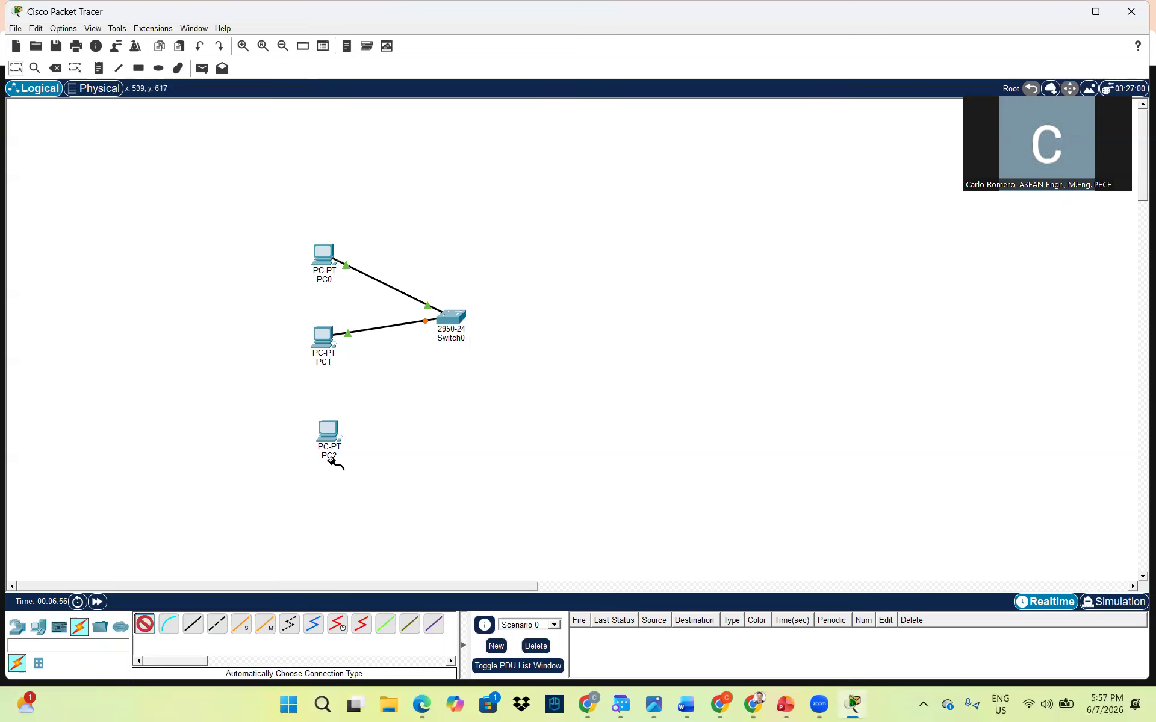
{"action": "left_click", "coordinate": [329, 429]}
{"action": "left_click", "coordinate": [453, 321]}
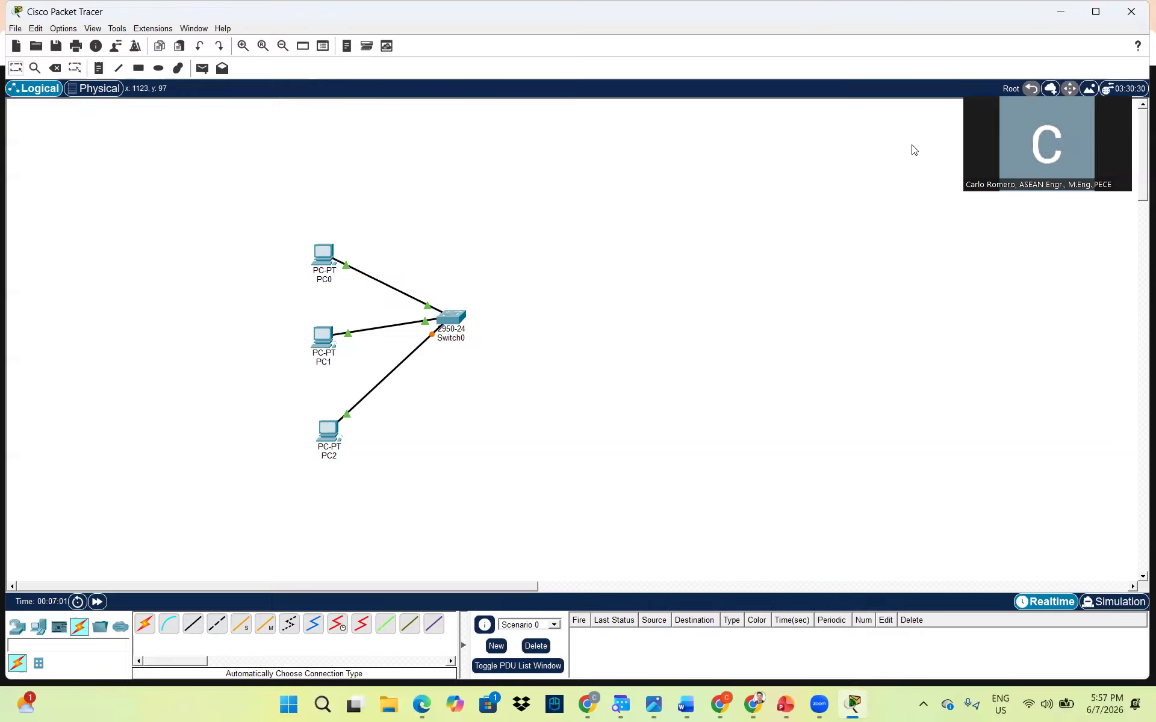
Add a generic server to the workspace, to the upper right of Switch0
{"action": "left_click", "coordinate": [11, 632]}
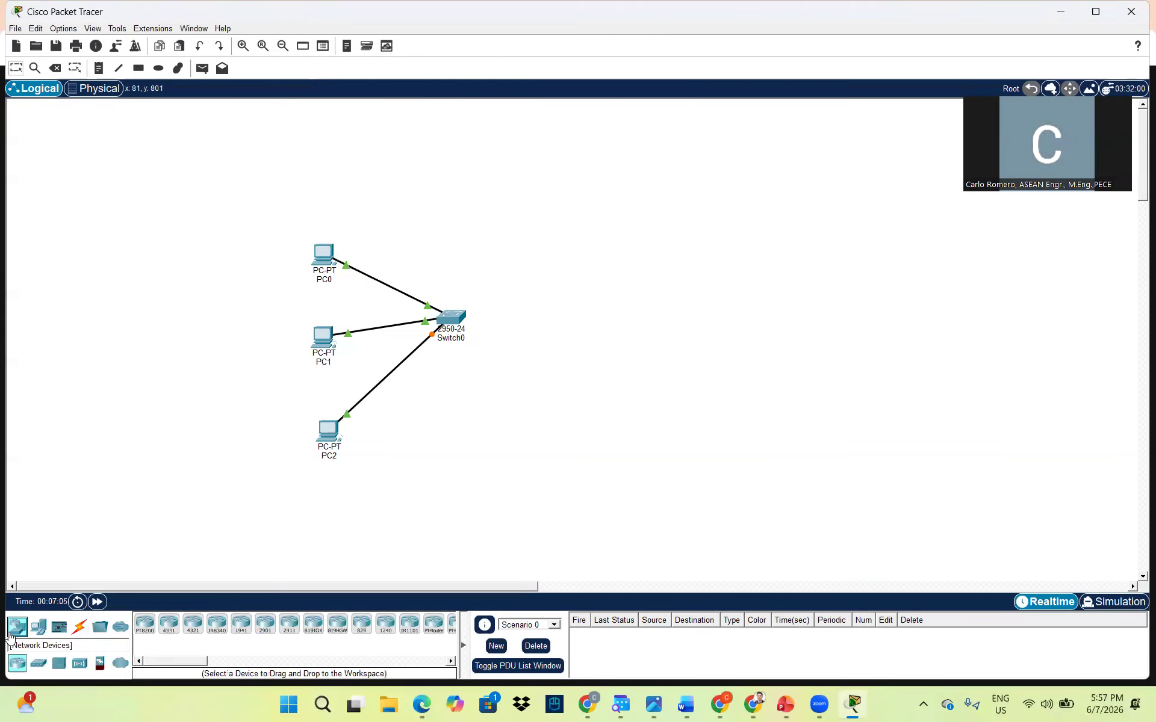
{"action": "left_click", "coordinate": [39, 628]}
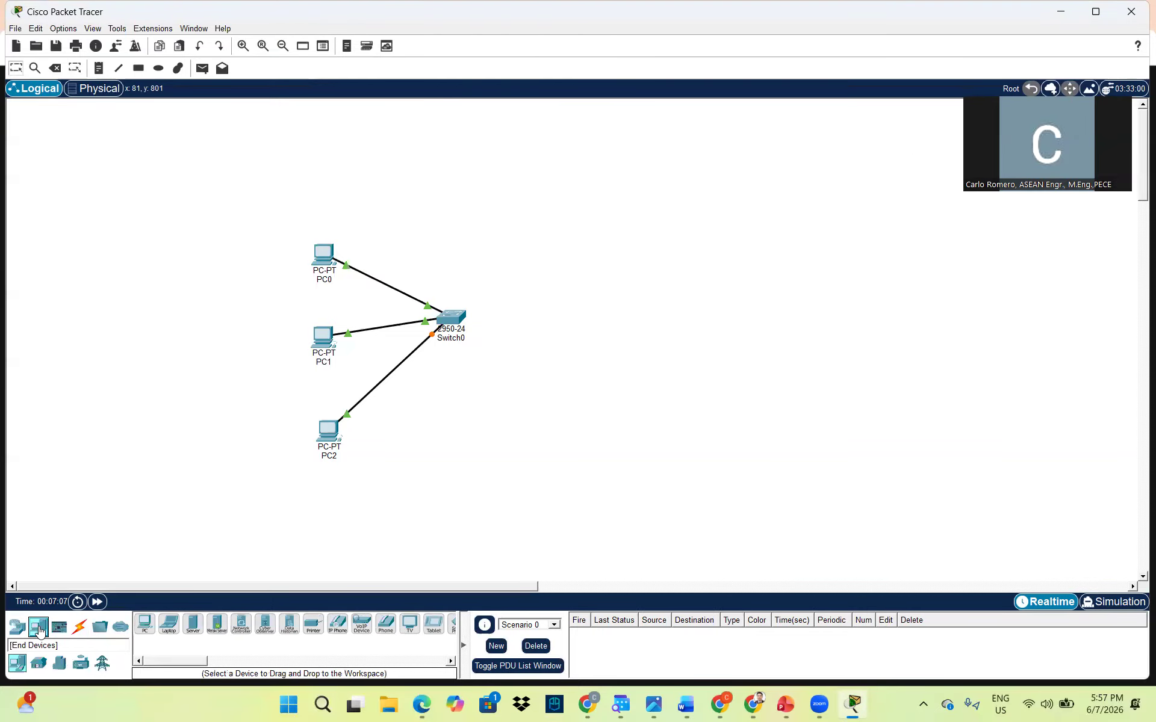
{"action": "left_click", "coordinate": [193, 624]}
{"action": "left_click", "coordinate": [596, 339]}
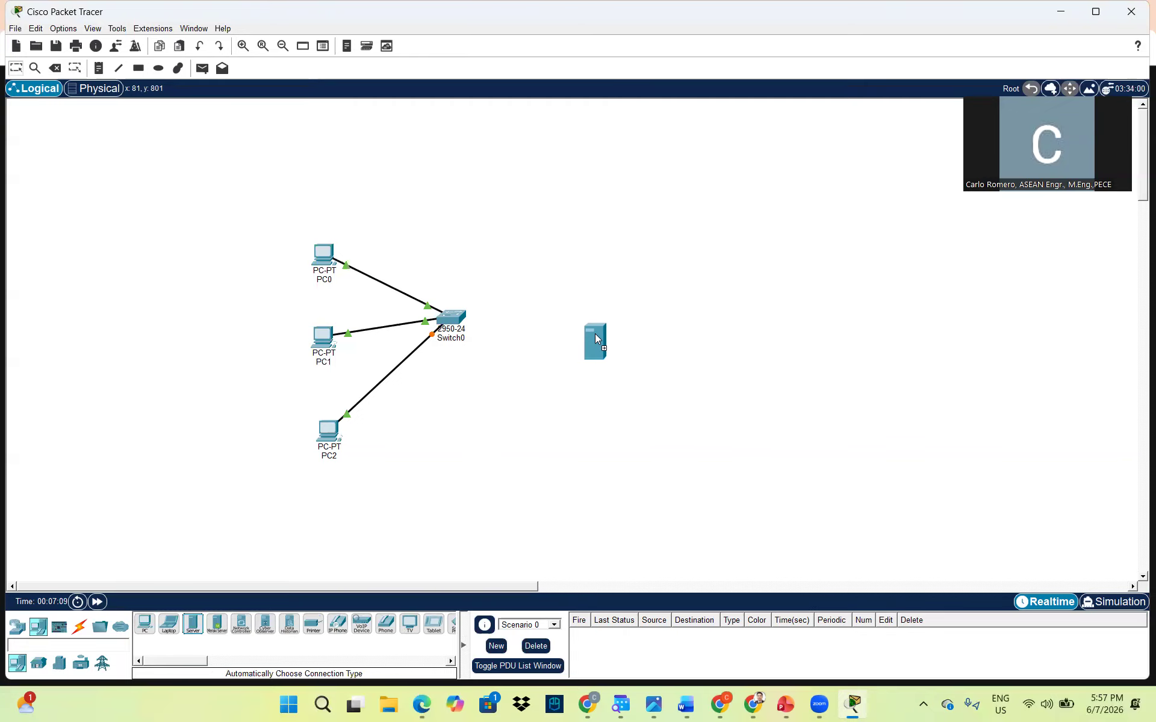
{"action": "left_click", "coordinate": [613, 266]}
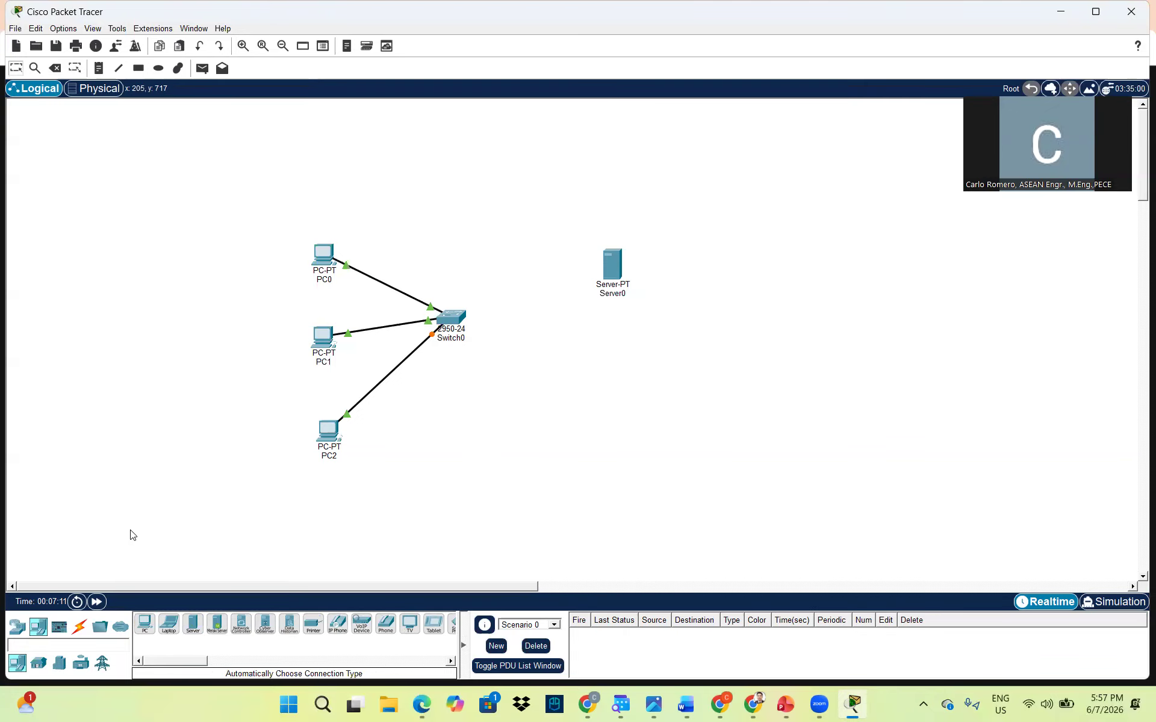
Connect Server0 to Switch0 with the automatically chosen connection type
{"action": "left_click", "coordinate": [79, 627]}
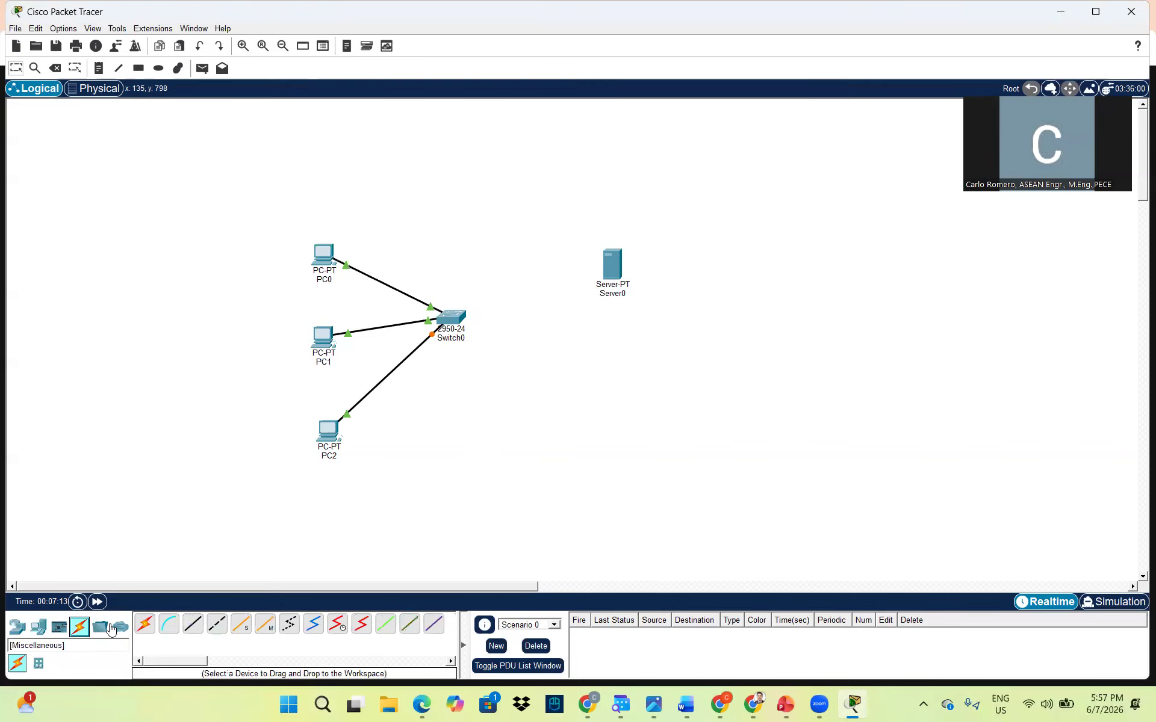
{"action": "left_click", "coordinate": [148, 626]}
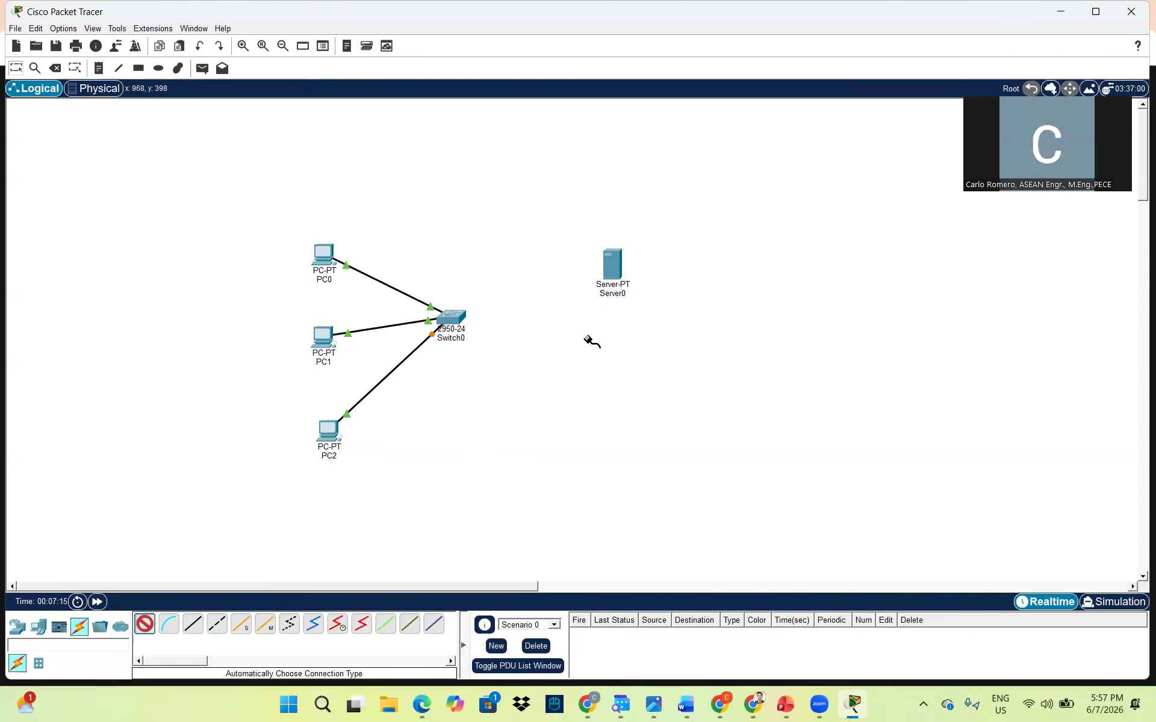
{"action": "left_click", "coordinate": [617, 262]}
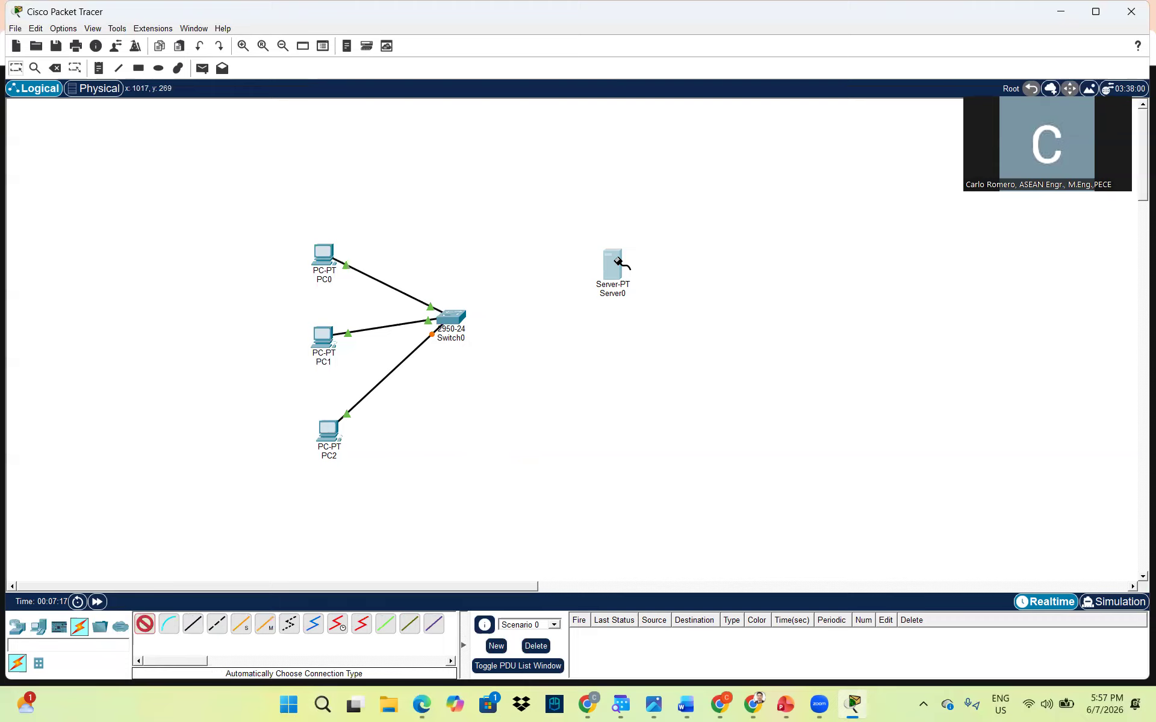
{"action": "left_click", "coordinate": [456, 318]}
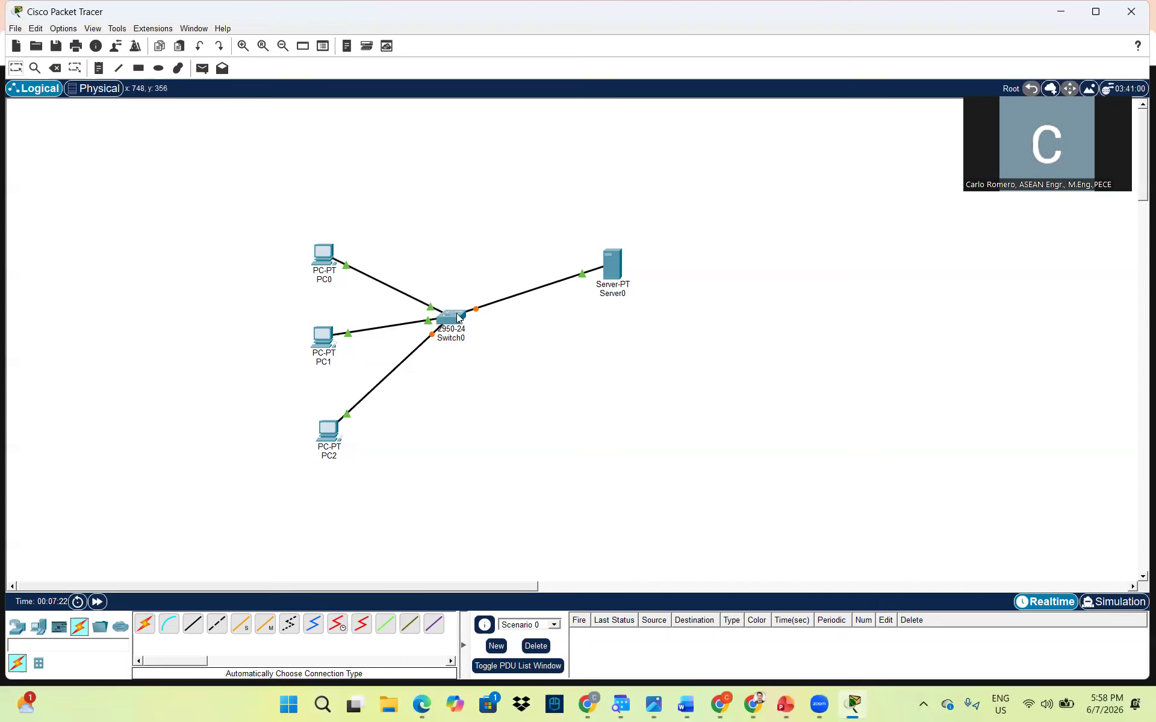
Check the static IP configuration of PC0 and PC1, closing each device window
{"action": "left_click", "coordinate": [323, 258]}
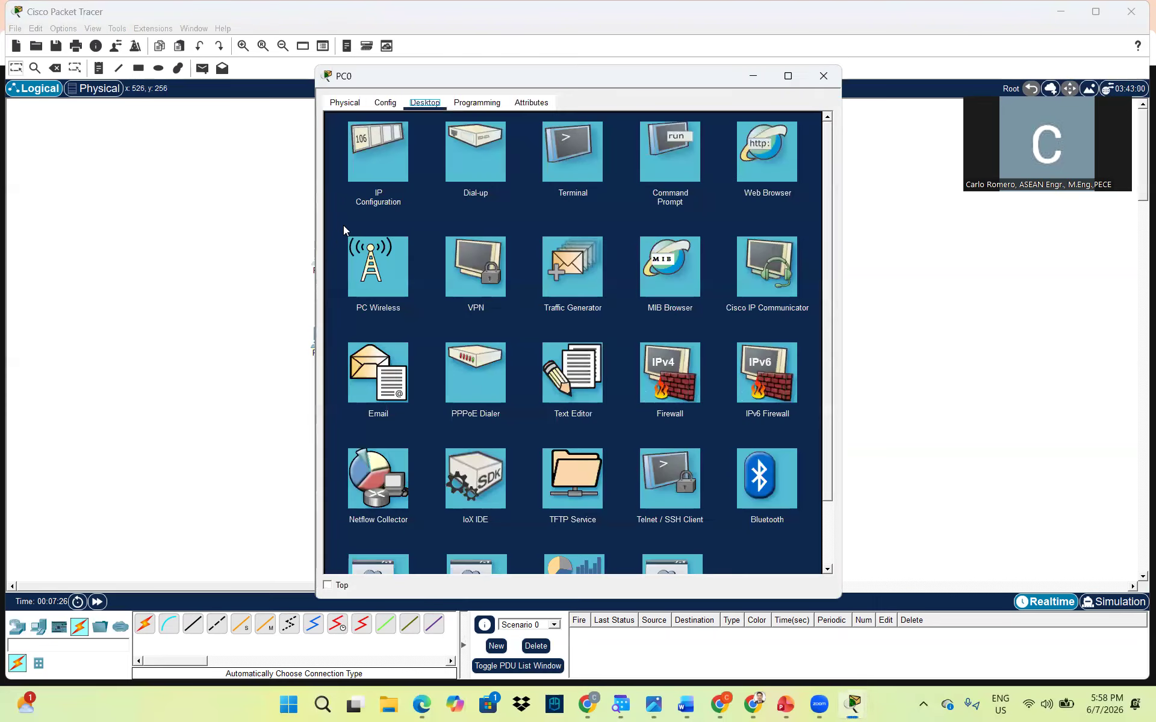
{"action": "left_click", "coordinate": [382, 180]}
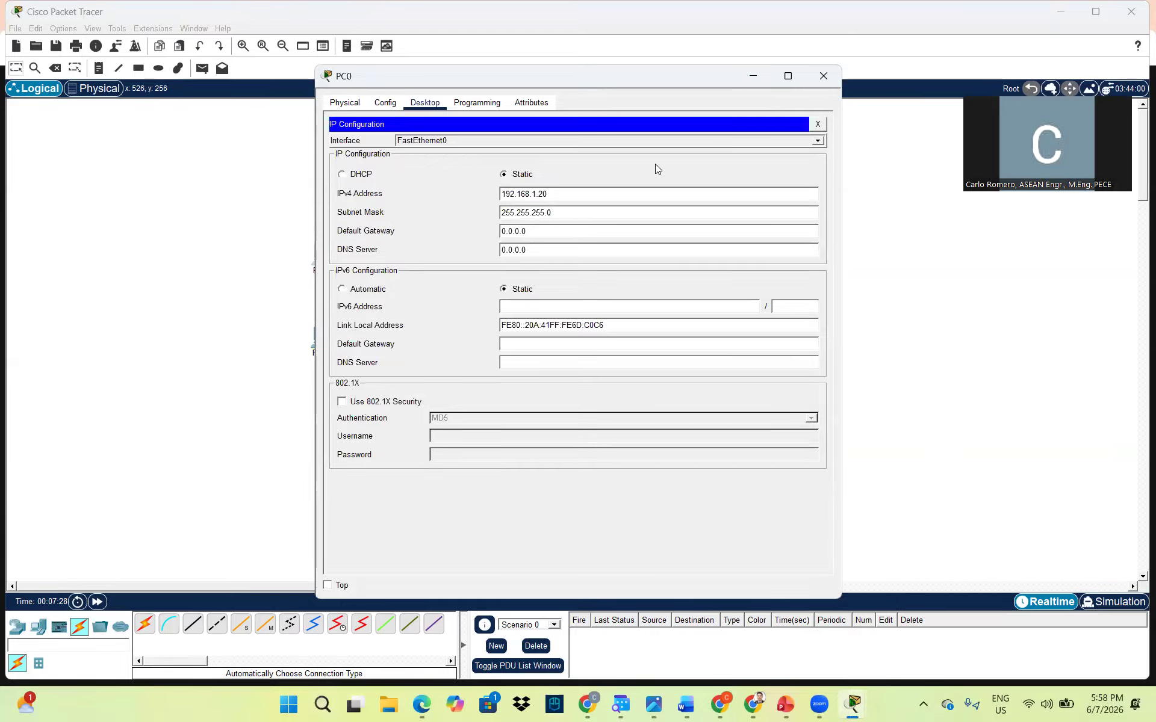
{"action": "left_click", "coordinate": [834, 77]}
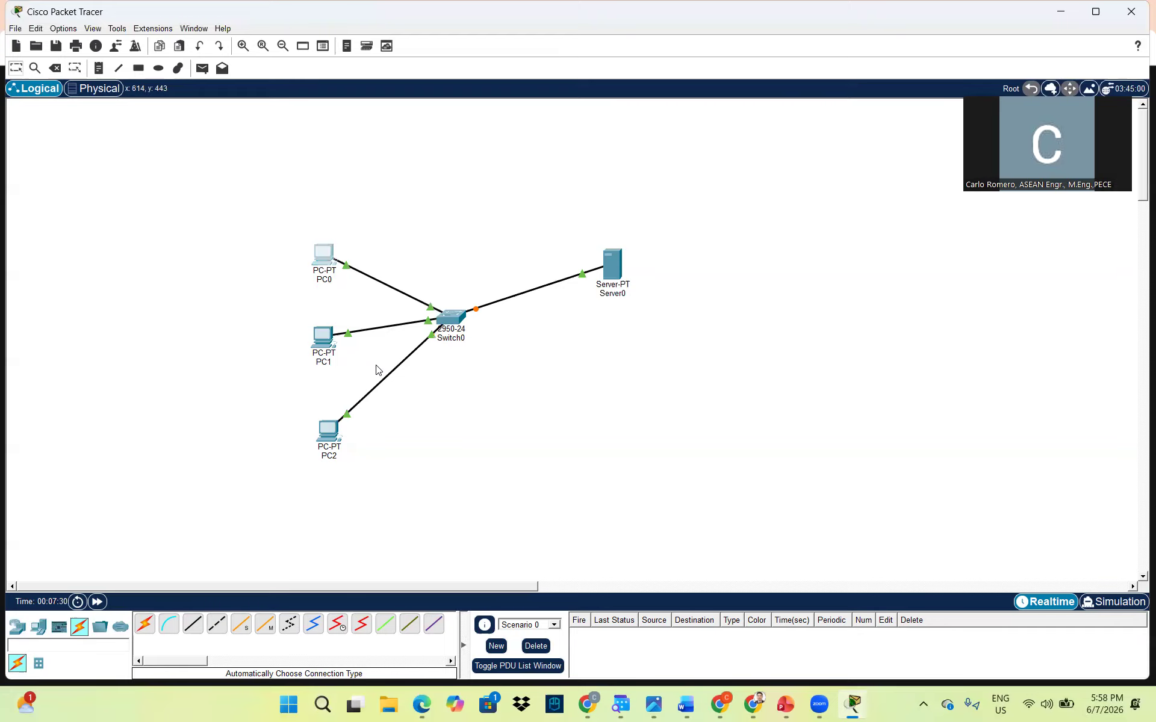
{"action": "left_click", "coordinate": [323, 340]}
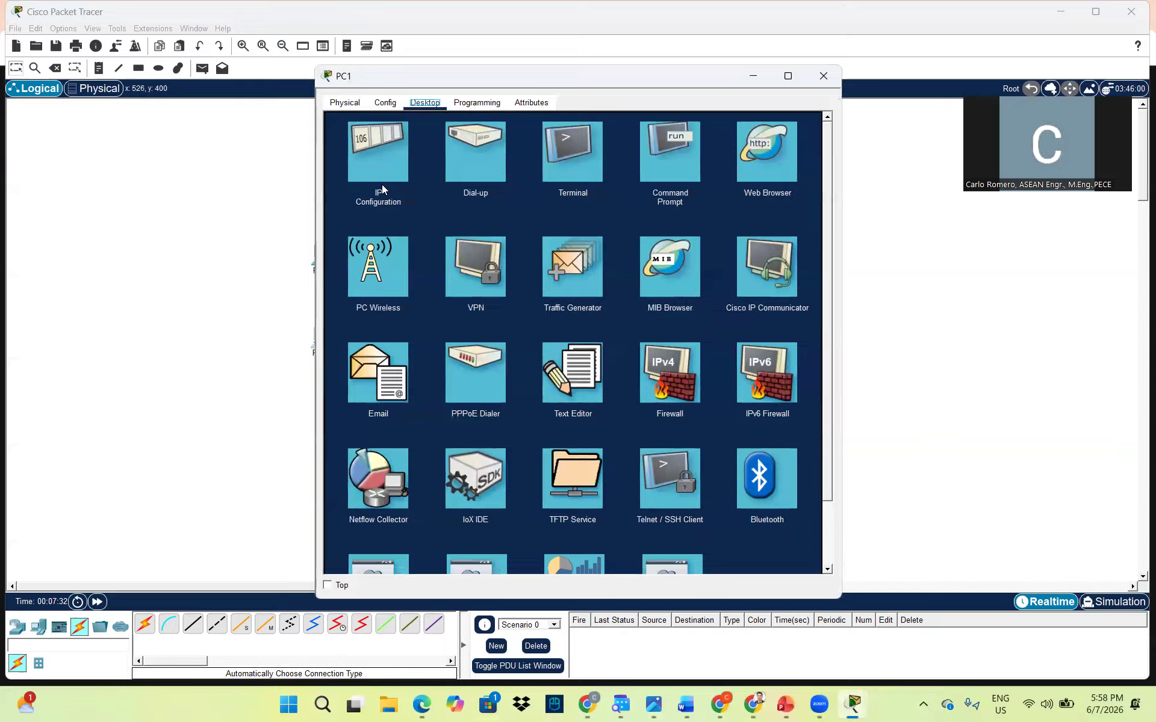
{"action": "left_click", "coordinate": [384, 159]}
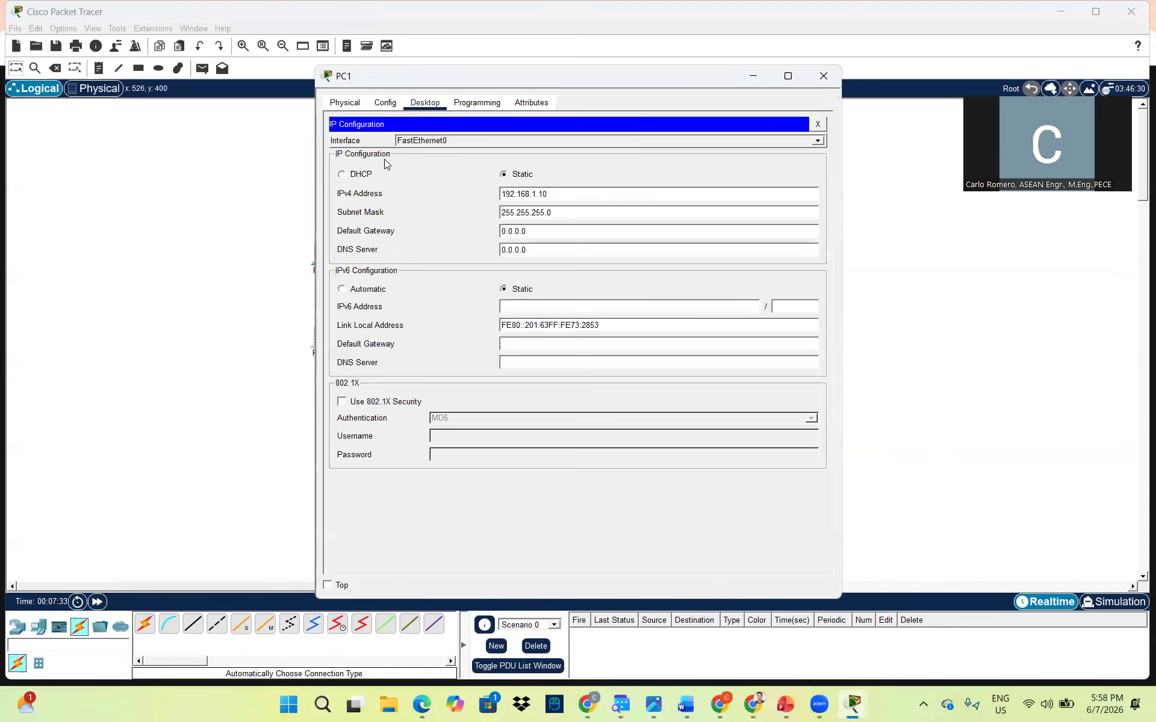
{"action": "left_click", "coordinate": [831, 84]}
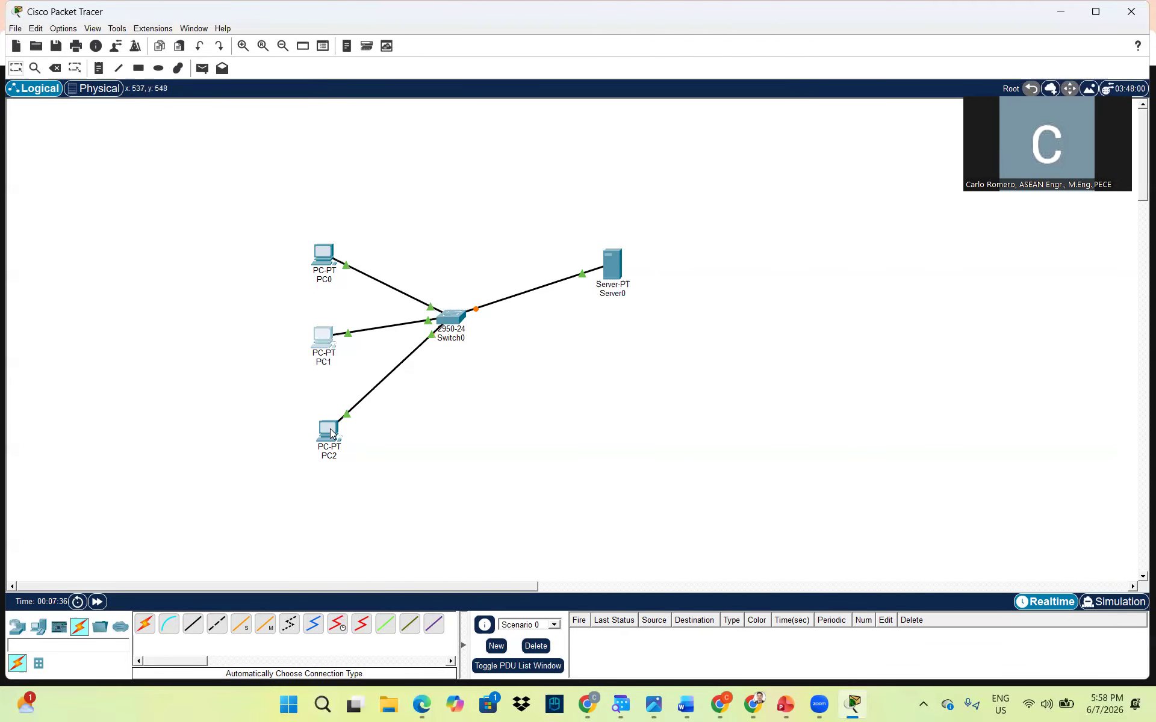
Set PC2's static IPv4 address to 192.168.1.30, fill in its subnet mask and close its window
{"action": "left_click", "coordinate": [330, 429]}
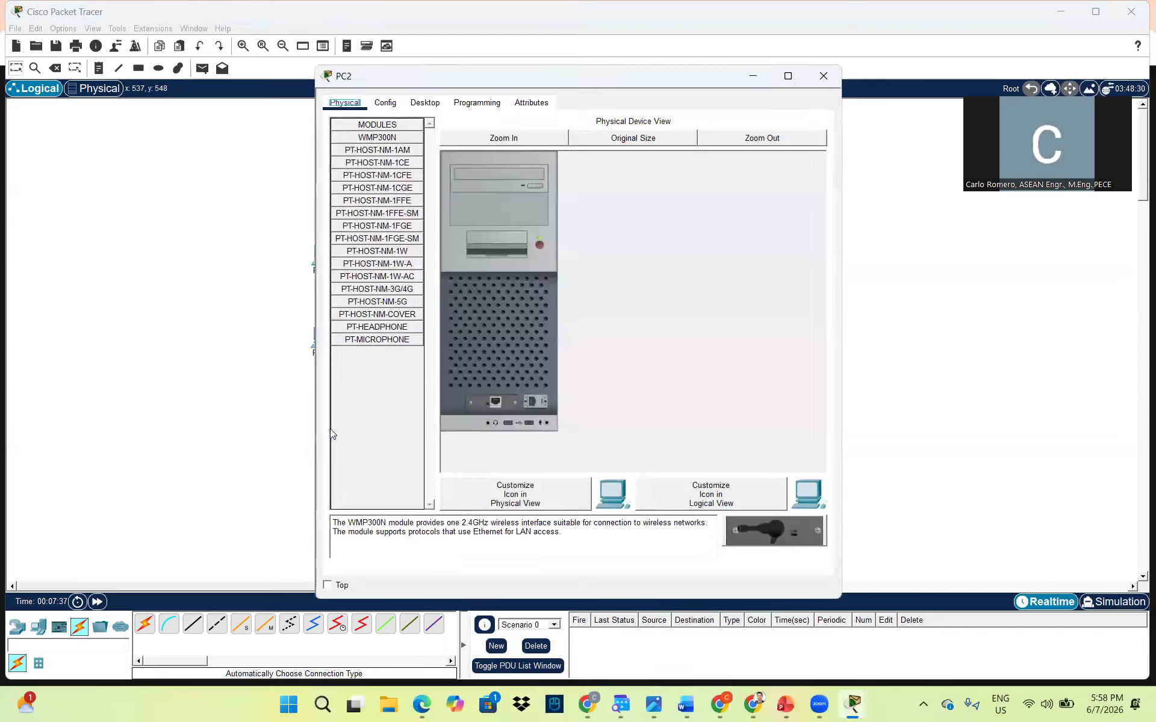
{"action": "left_click", "coordinate": [425, 103]}
{"action": "left_click", "coordinate": [397, 162]}
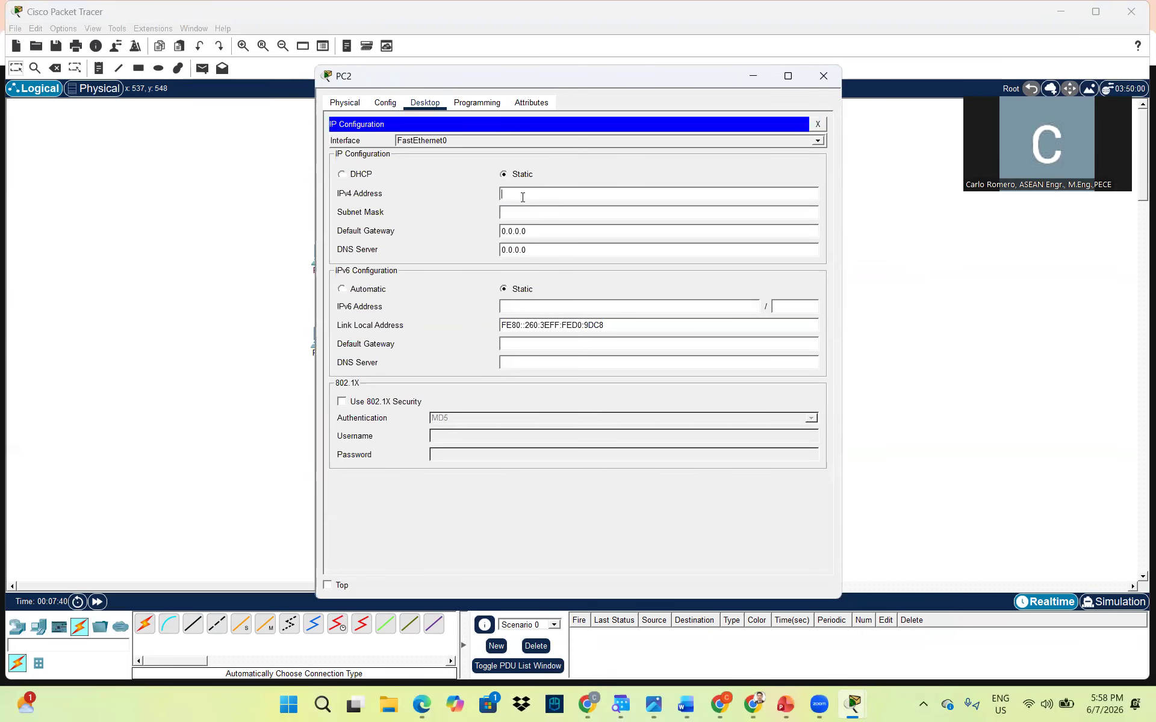
{"action": "type", "text": "192.168.1.30"}
{"action": "left_click", "coordinate": [535, 212]}
{"action": "left_click", "coordinate": [824, 76]}
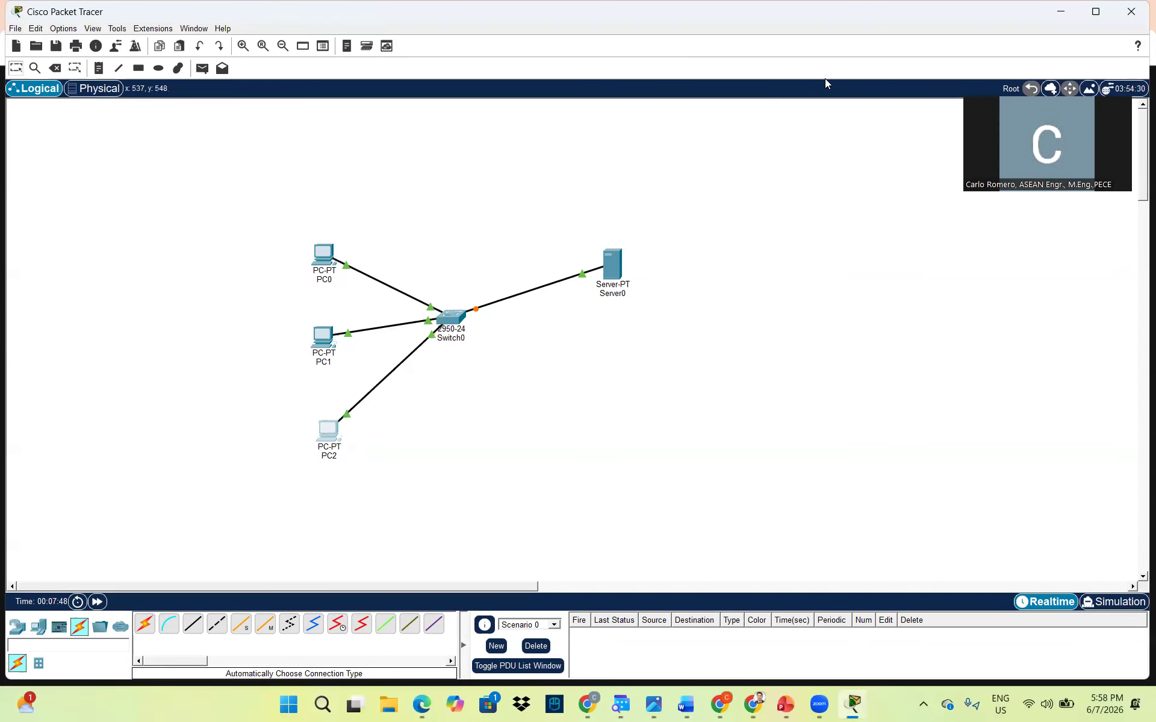
Rename Server0's label in the workspace as Web Server
{"action": "left_click", "coordinate": [614, 264]}
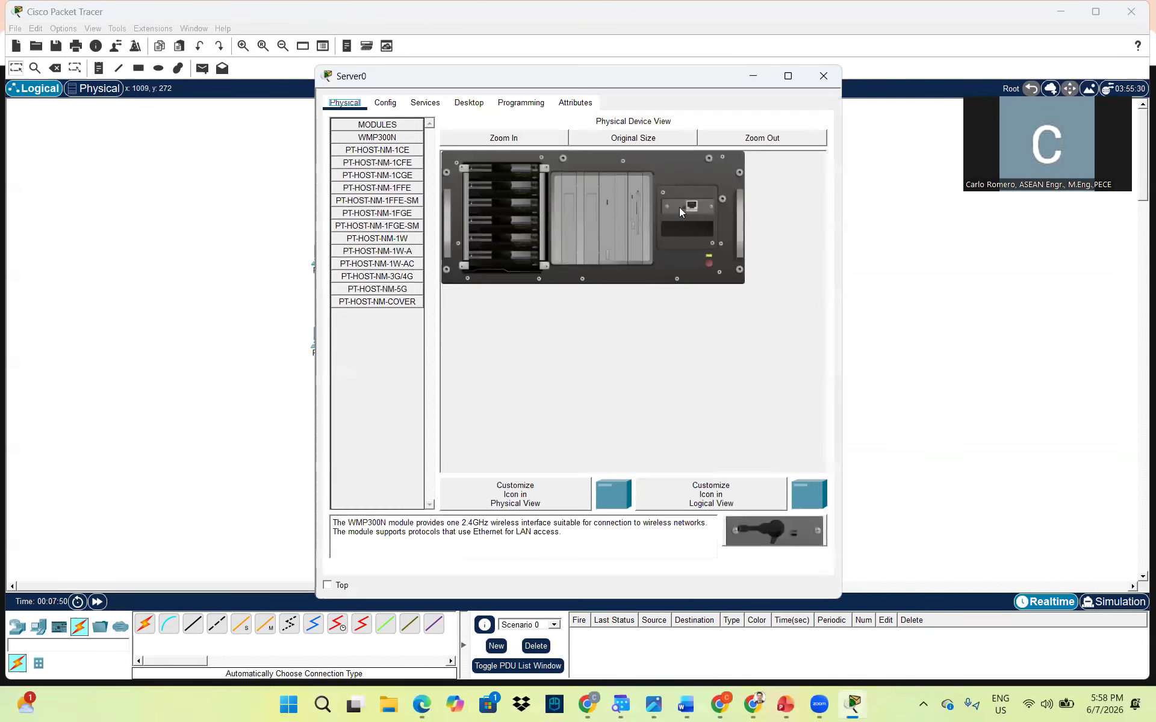
{"action": "left_click", "coordinate": [823, 76]}
{"action": "left_click", "coordinate": [610, 293]}
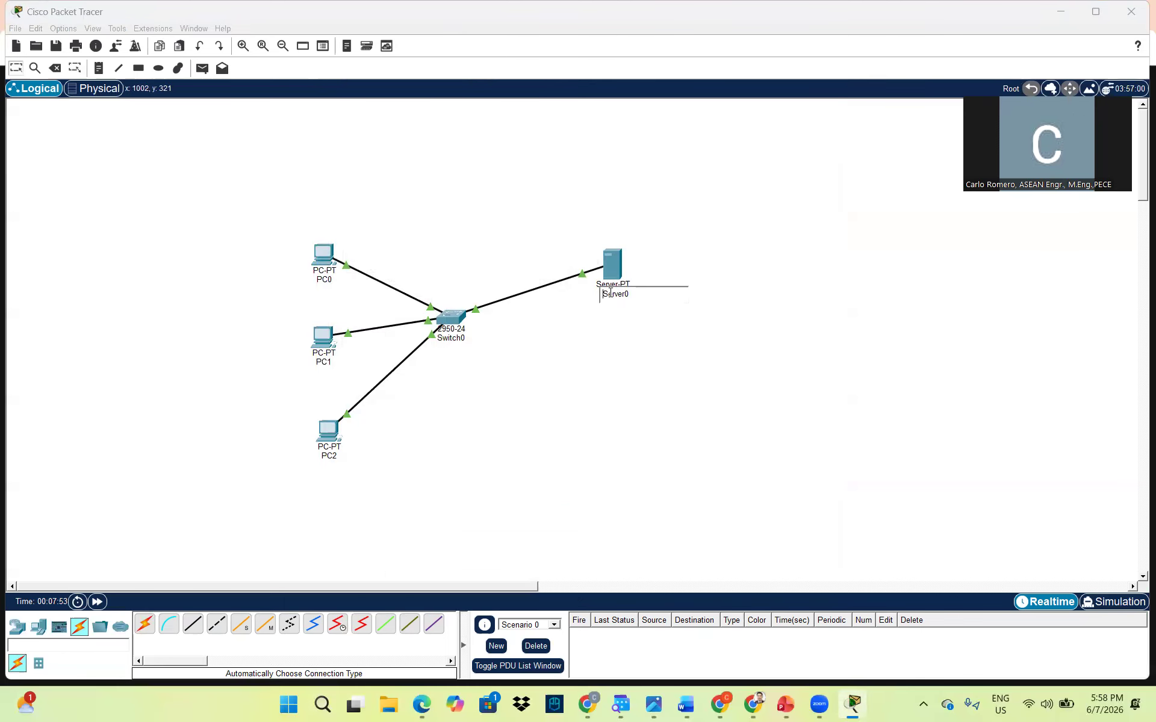
{"action": "key", "text": "Delete"}
{"action": "key", "text": "Delete"}
{"action": "key", "text": "Delete"}
{"action": "key", "text": "Delete"}
{"action": "key", "text": "Delete"}
{"action": "key", "text": "Delete"}
{"action": "key", "text": "Delete"}
{"action": "type", "text": "Web Server"}
{"action": "left_click", "coordinate": [628, 380]}
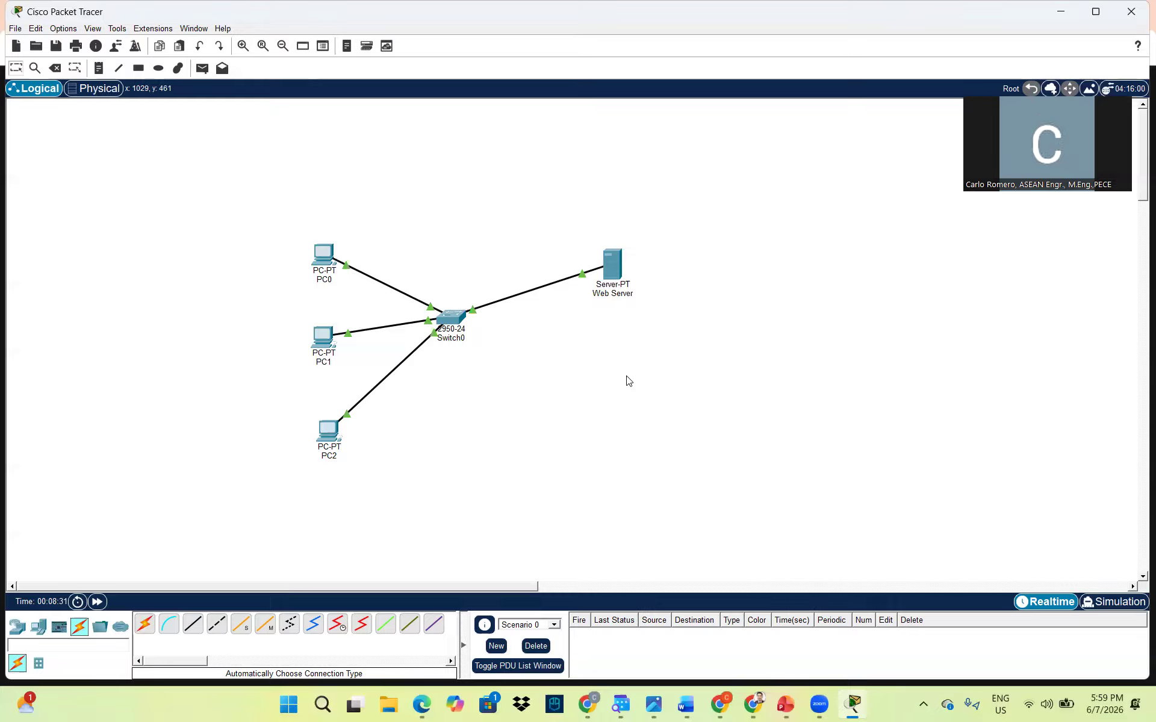
Set the Web Server's static IPv4 address to 192.168.1.40 with subnet mask 255.255.255.0 and close its window
{"action": "left_click", "coordinate": [616, 262]}
{"action": "left_click", "coordinate": [470, 103]}
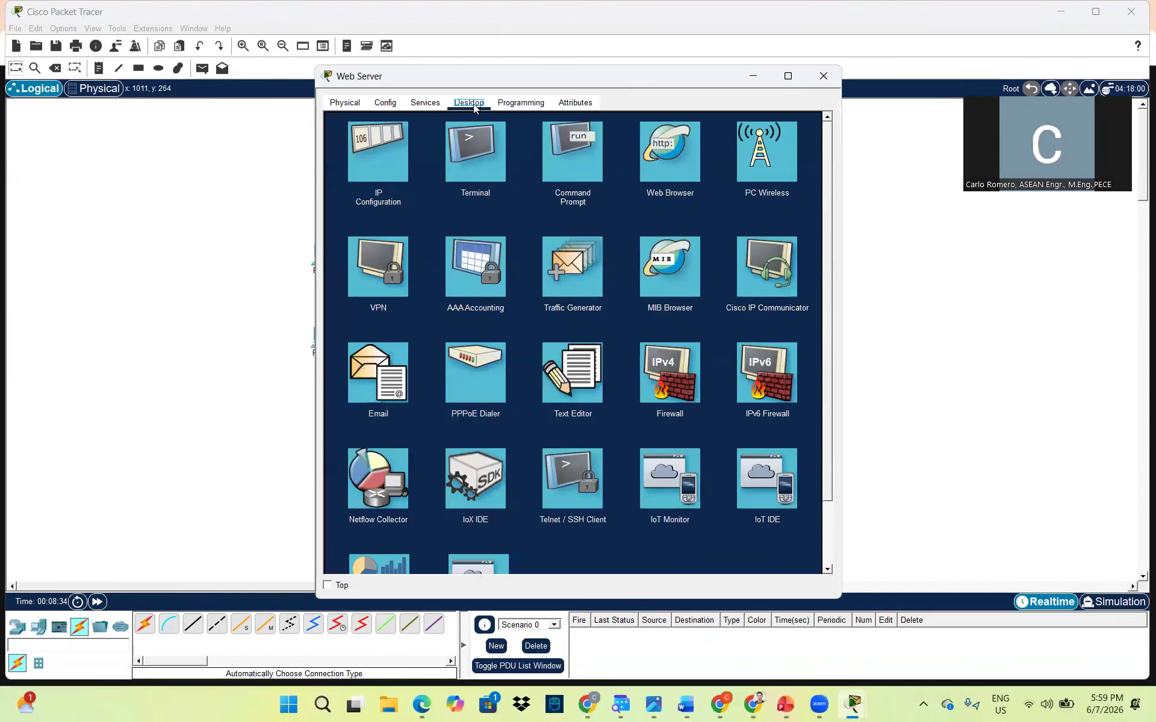
{"action": "left_click", "coordinate": [379, 162]}
{"action": "left_click", "coordinate": [540, 179]}
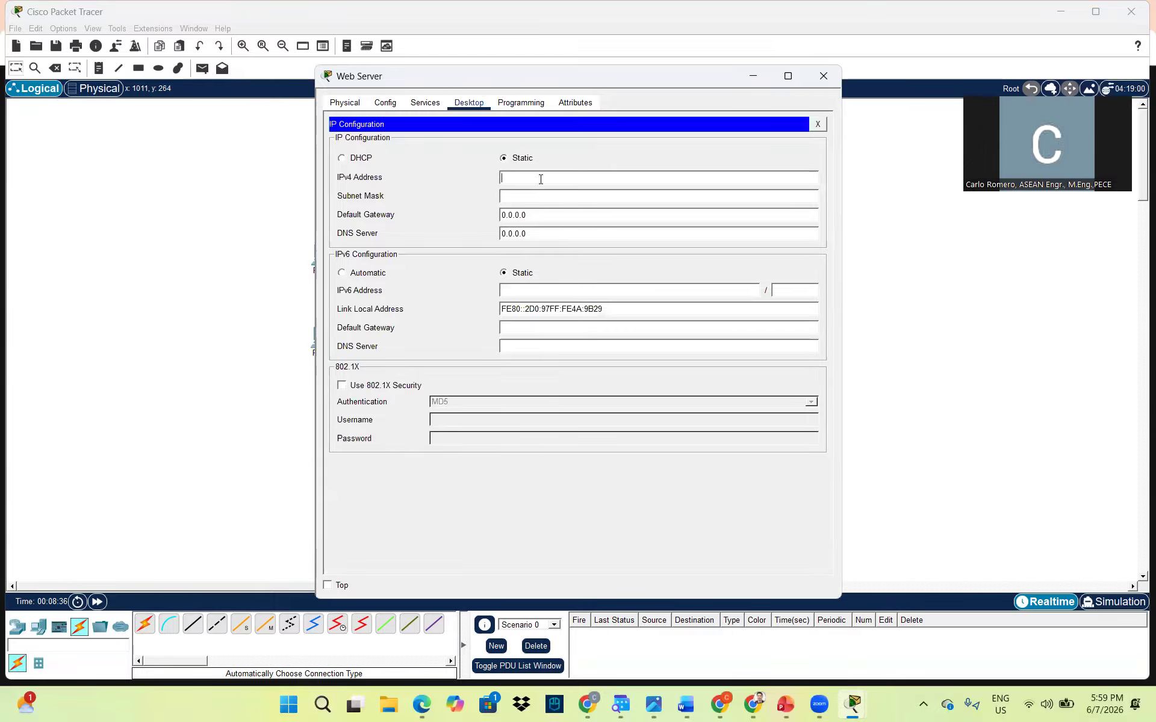
{"action": "type", "text": "192.168.1.20"}
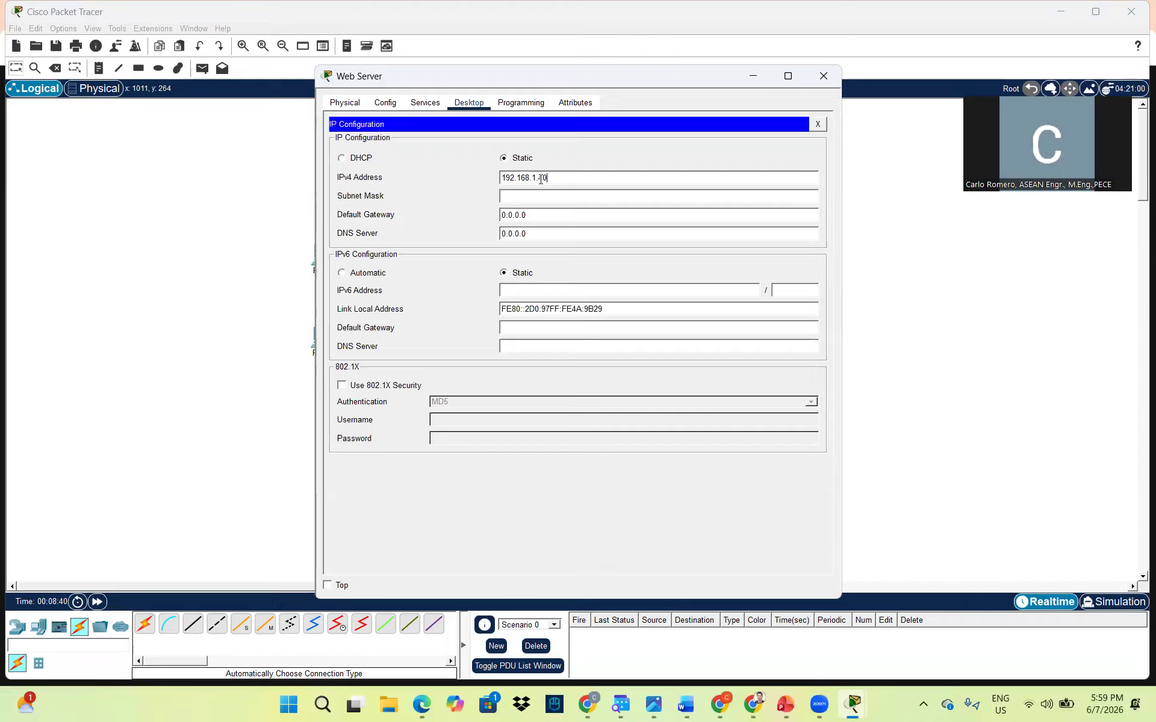
{"action": "left_click", "coordinate": [544, 202]}
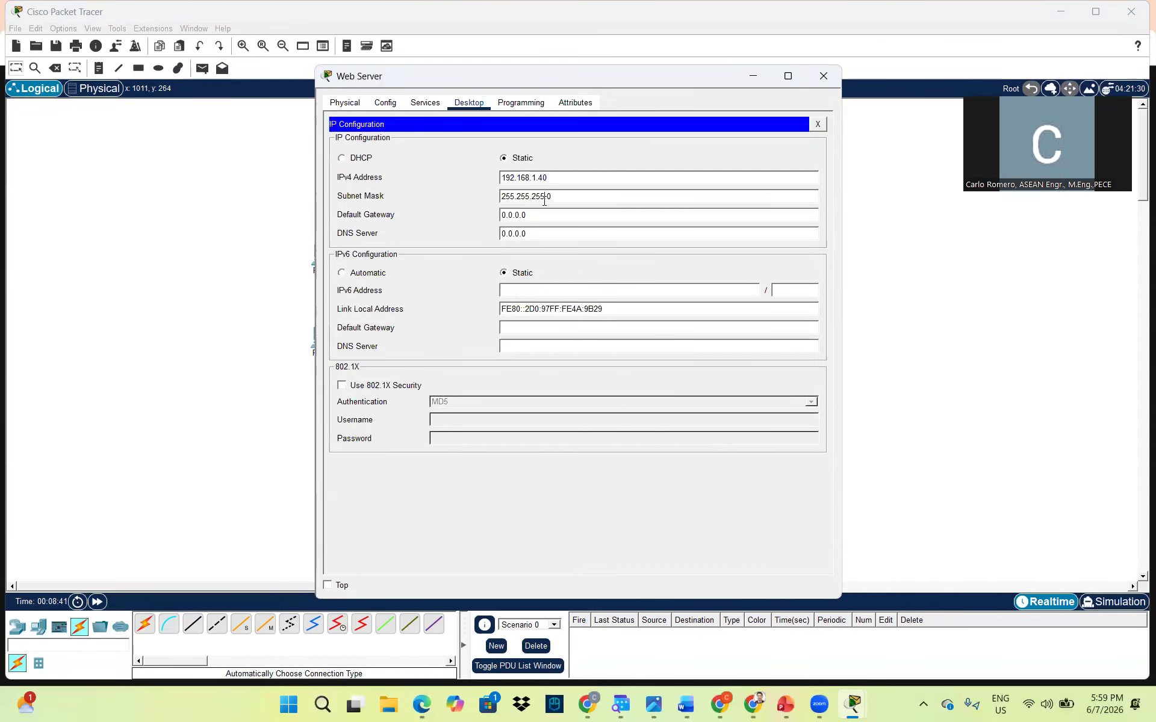
{"action": "left_click", "coordinate": [823, 76]}
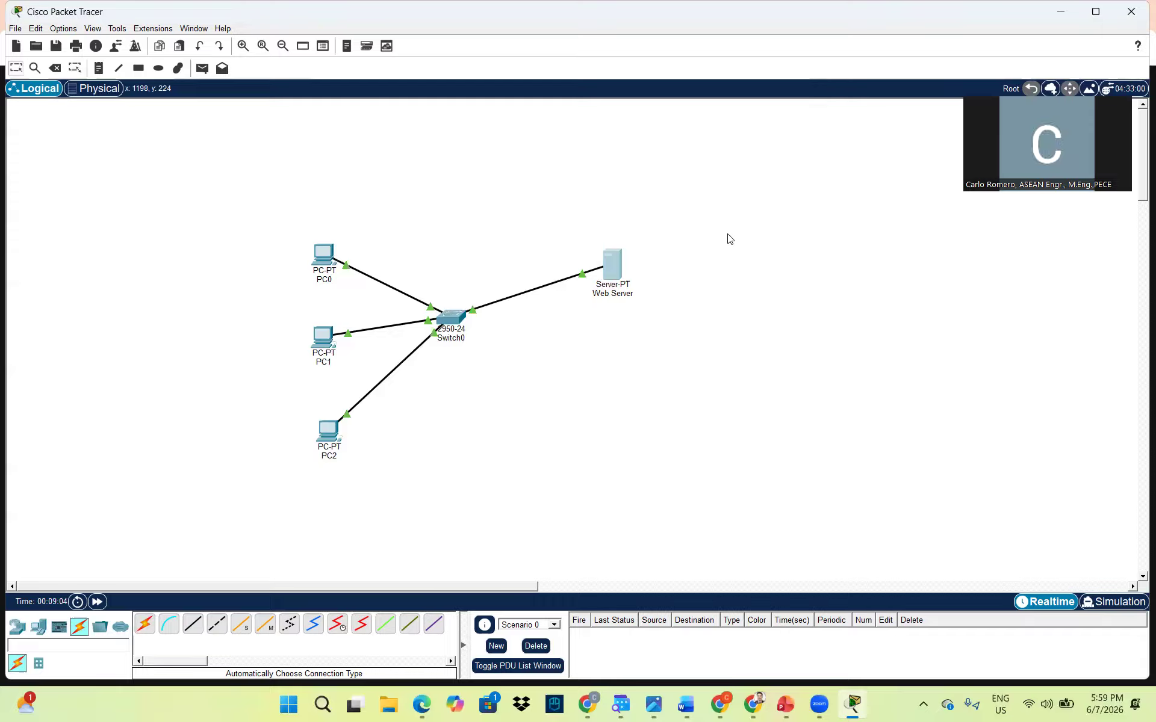
Review the Web Server's global settings, IP configuration, and its HTTP, DHCP and DNS services
{"action": "left_click", "coordinate": [609, 270]}
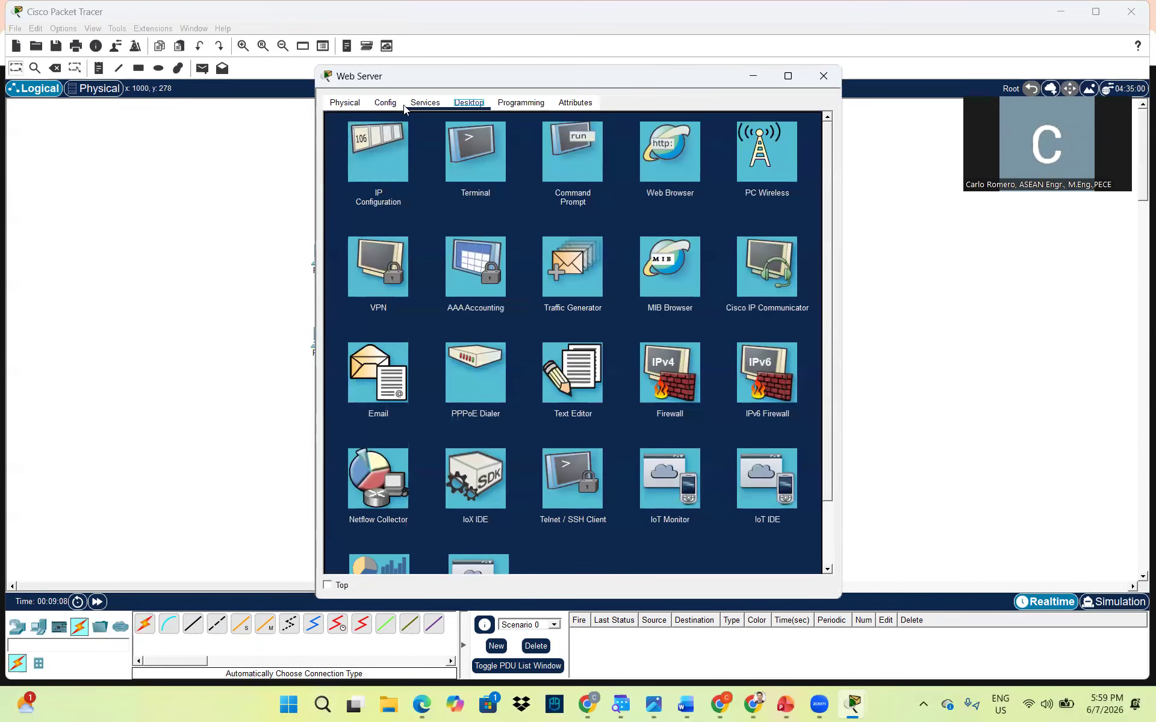
{"action": "left_click", "coordinate": [345, 104]}
{"action": "left_click", "coordinate": [519, 140]}
{"action": "left_click", "coordinate": [385, 102]}
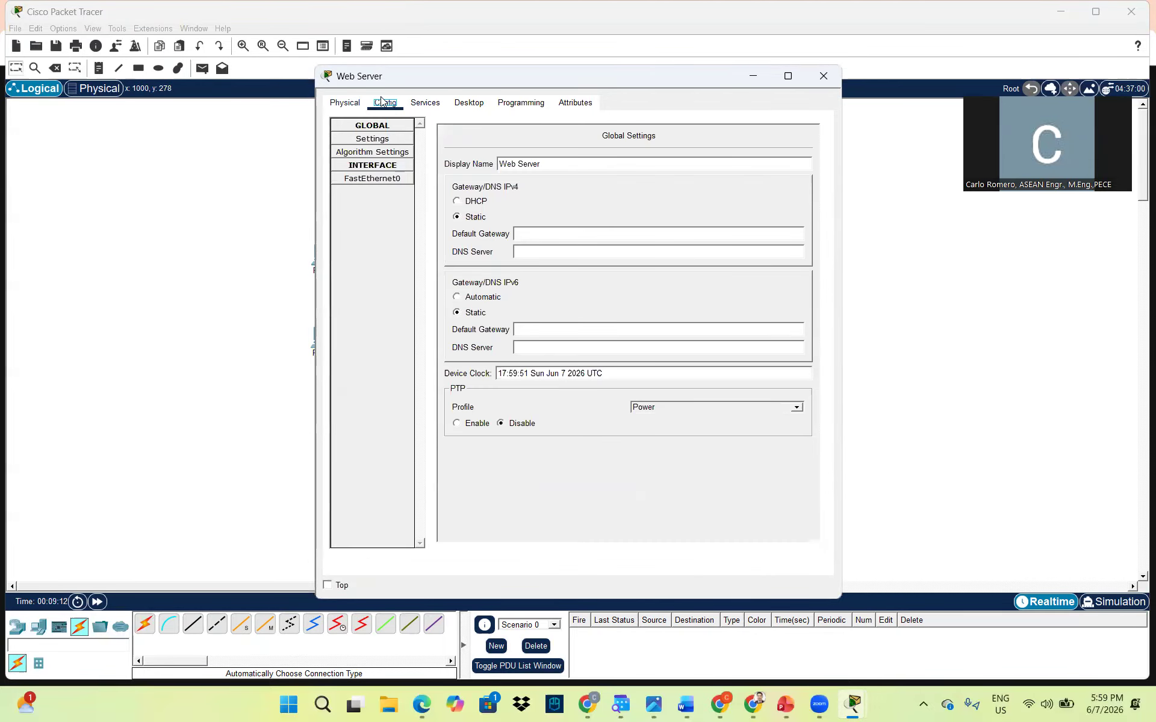
{"action": "left_click", "coordinate": [467, 102]}
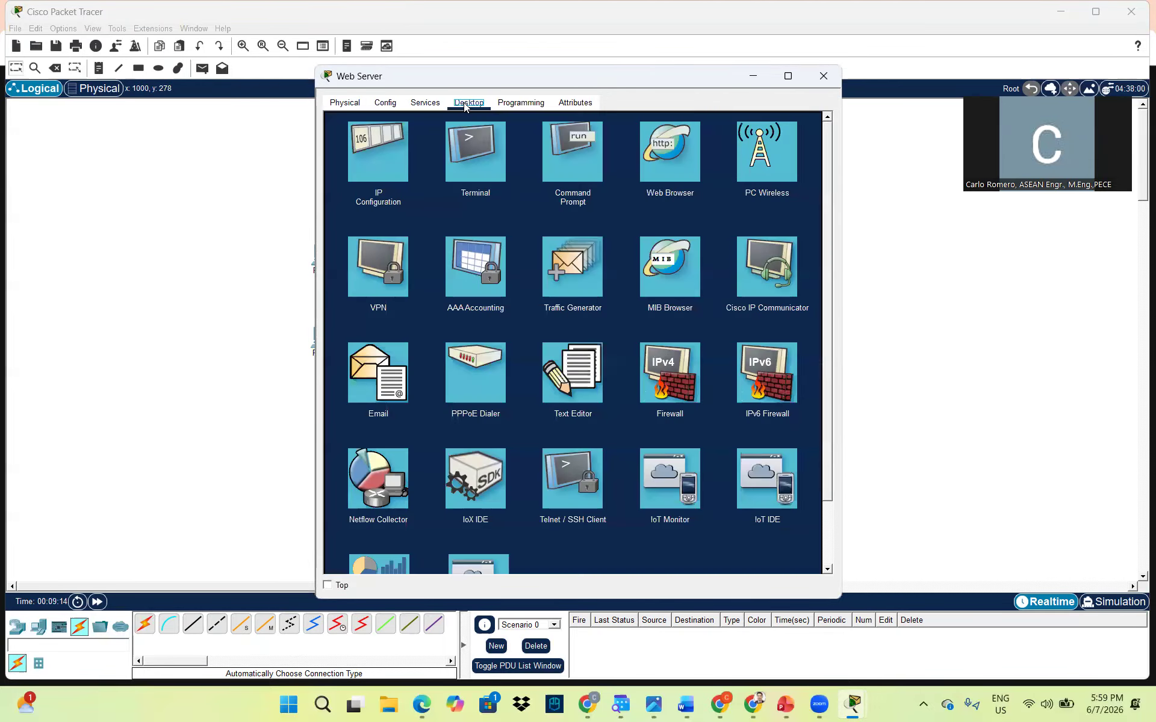
{"action": "left_click", "coordinate": [381, 159]}
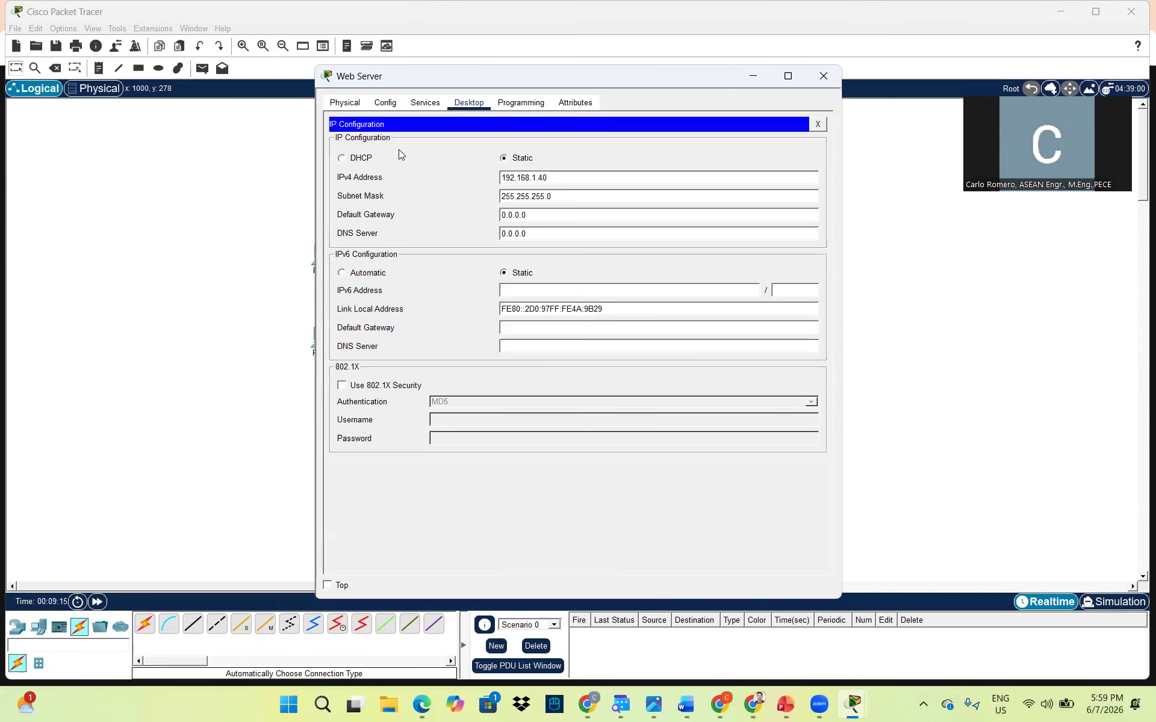
{"action": "left_click", "coordinate": [426, 102]}
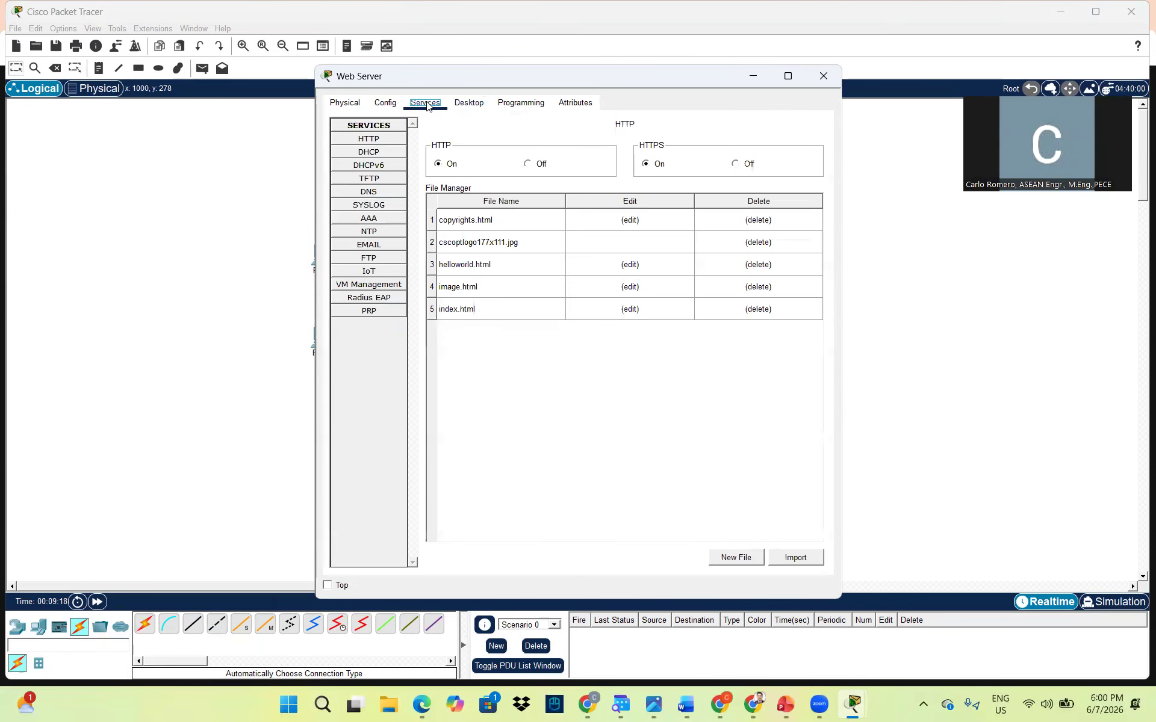
{"action": "left_click", "coordinate": [376, 142]}
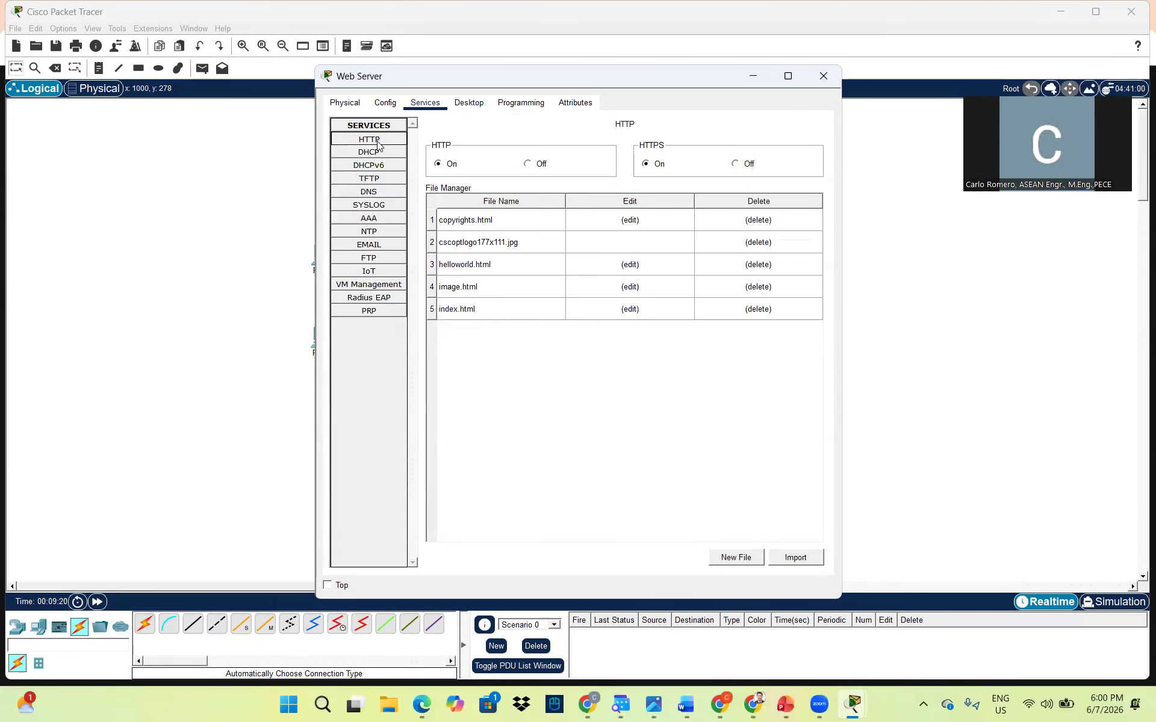
{"action": "left_click", "coordinate": [380, 153]}
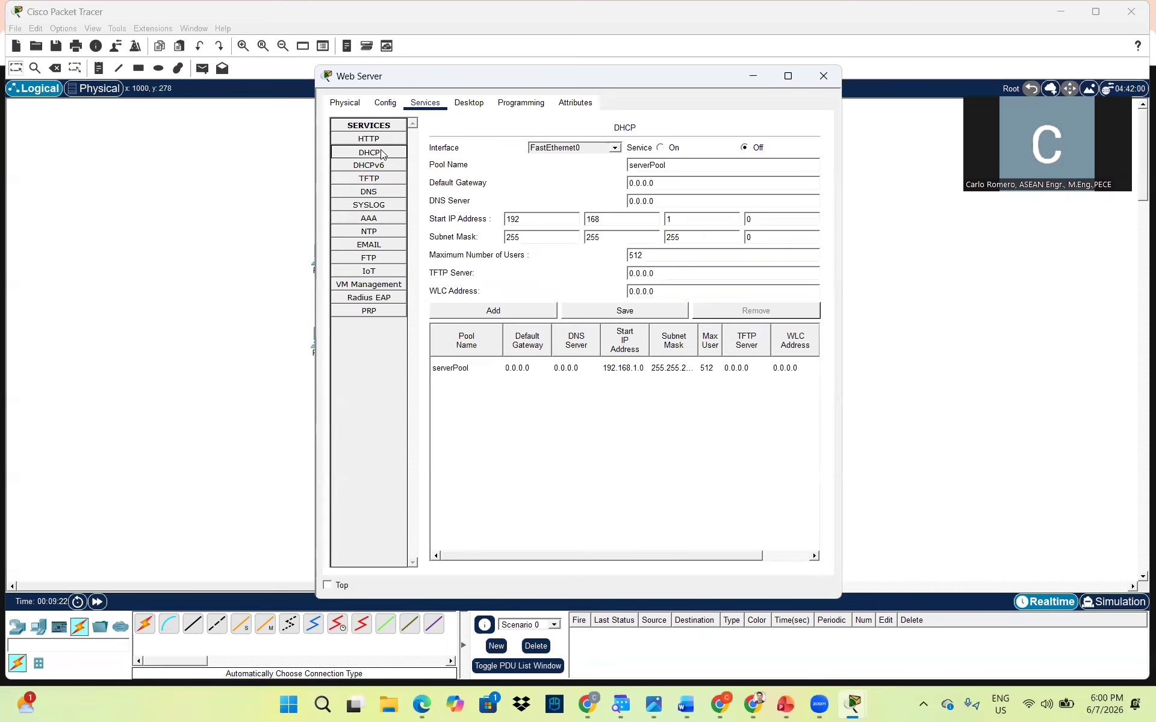
{"action": "left_click", "coordinate": [369, 192]}
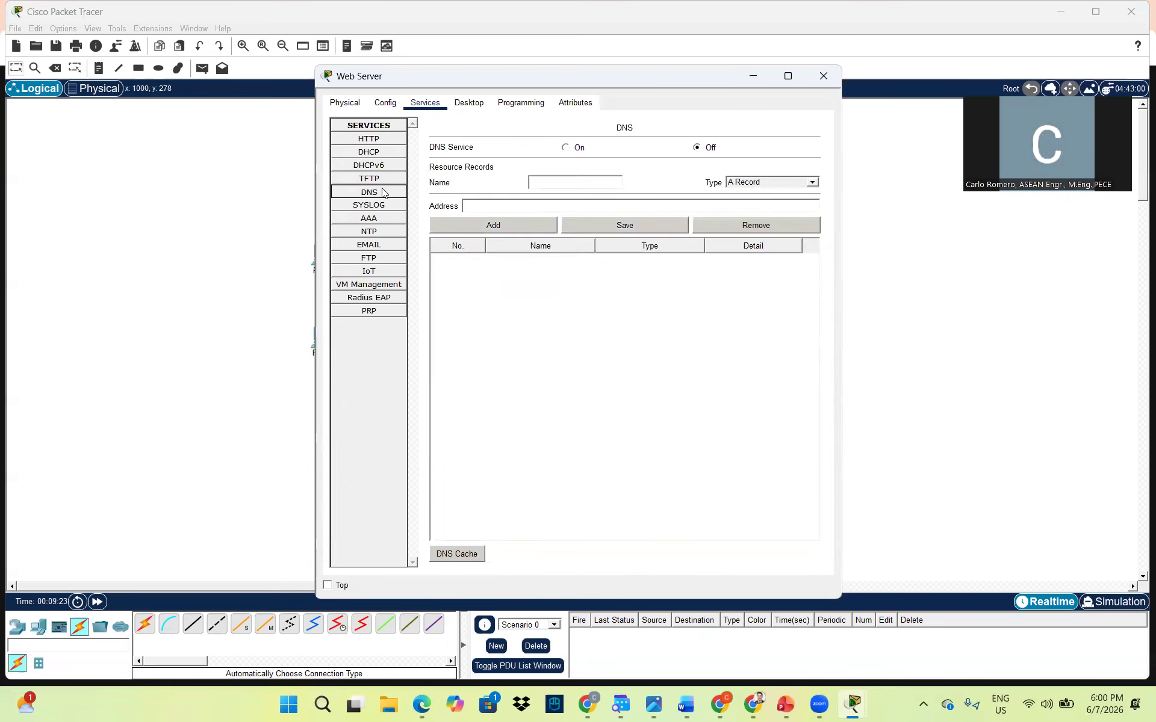
Edit helloworld.html in the Web Server's HTTP service to read "Hello, Future University!", save it and close the server window
{"action": "left_click", "coordinate": [365, 139]}
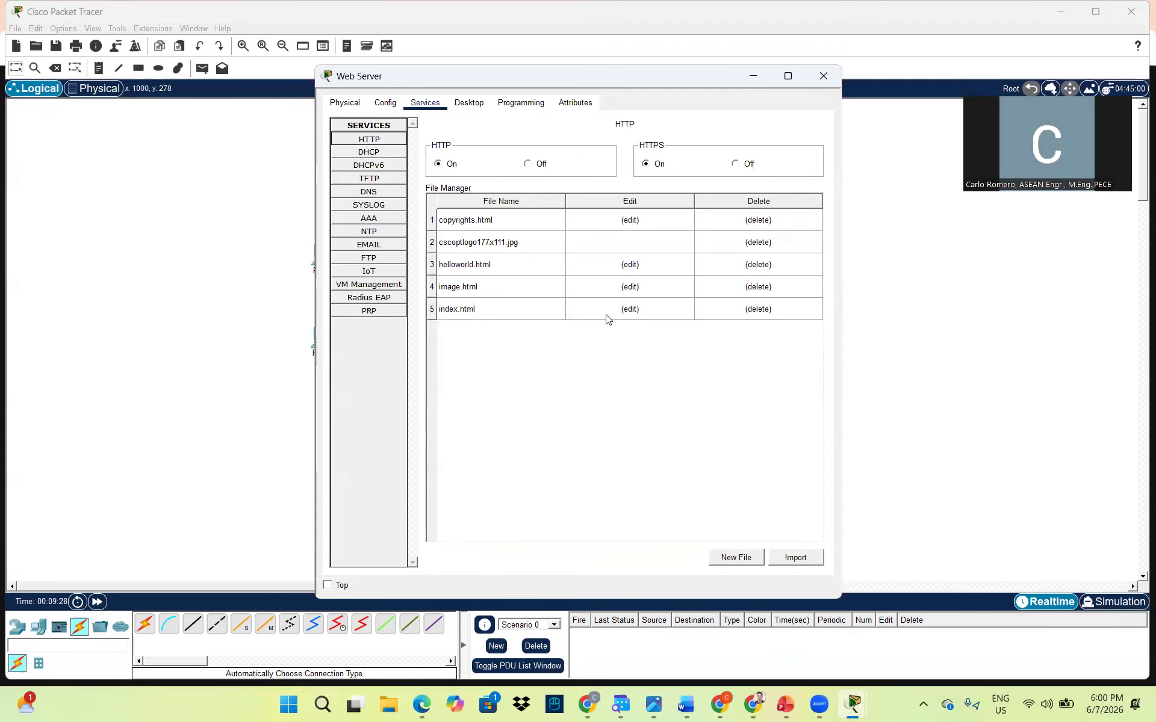
{"action": "left_click", "coordinate": [629, 265]}
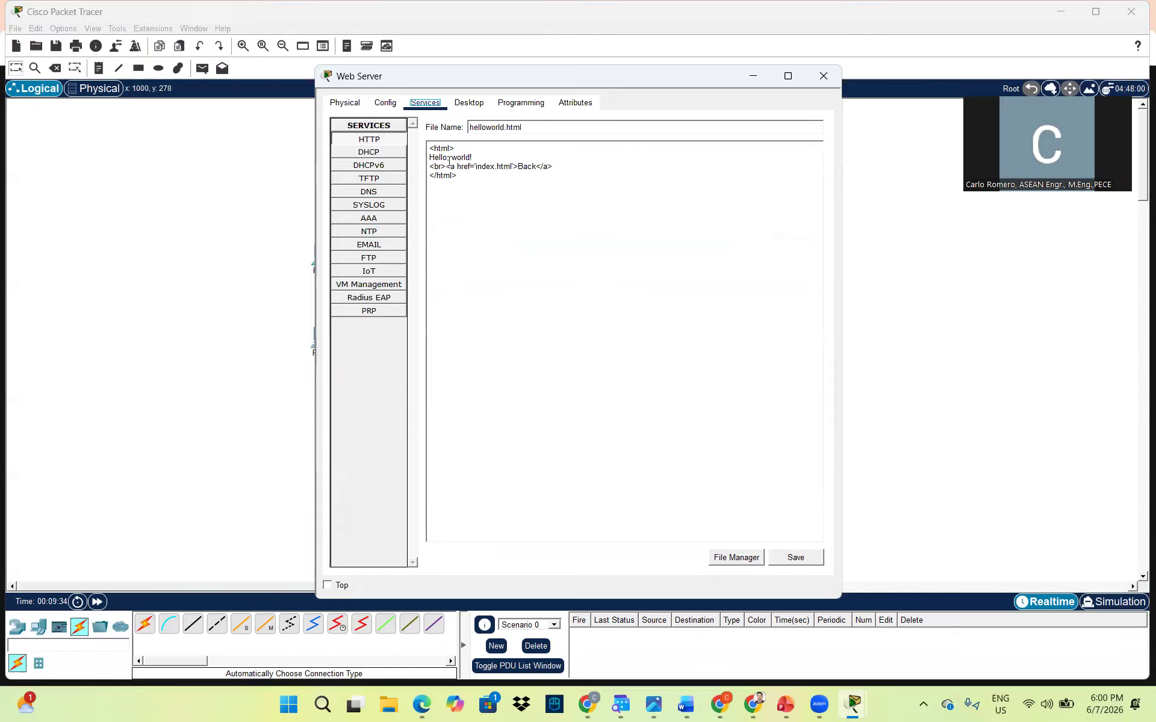
{"action": "left_click", "coordinate": [472, 158]}
{"action": "key", "text": "BackSpace"}
{"action": "key", "text": "BackSpace"}
{"action": "key", "text": "BackSpace"}
{"action": "key", "text": "BackSpace"}
{"action": "key", "text": "BackSpace"}
{"action": "type", "text": "Future Universityu"}
{"action": "key", "text": "BackSpace"}
{"action": "left_click", "coordinate": [794, 558]}
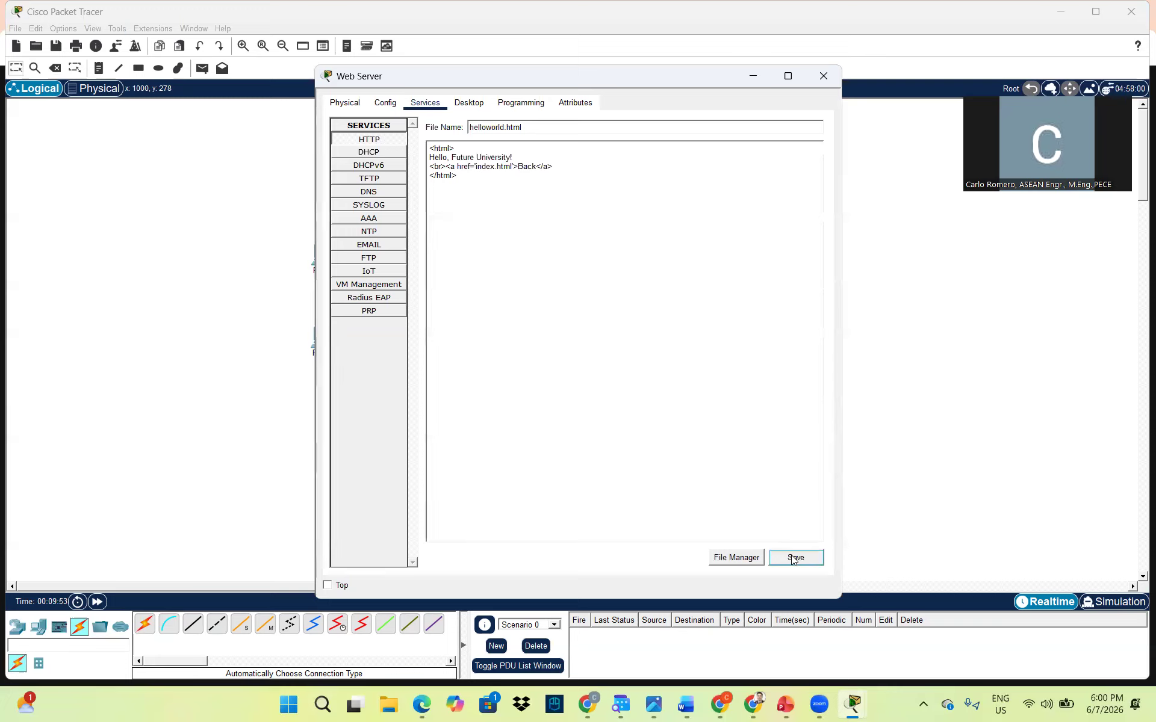
{"action": "left_click", "coordinate": [554, 360]}
{"action": "left_click", "coordinate": [824, 77]}
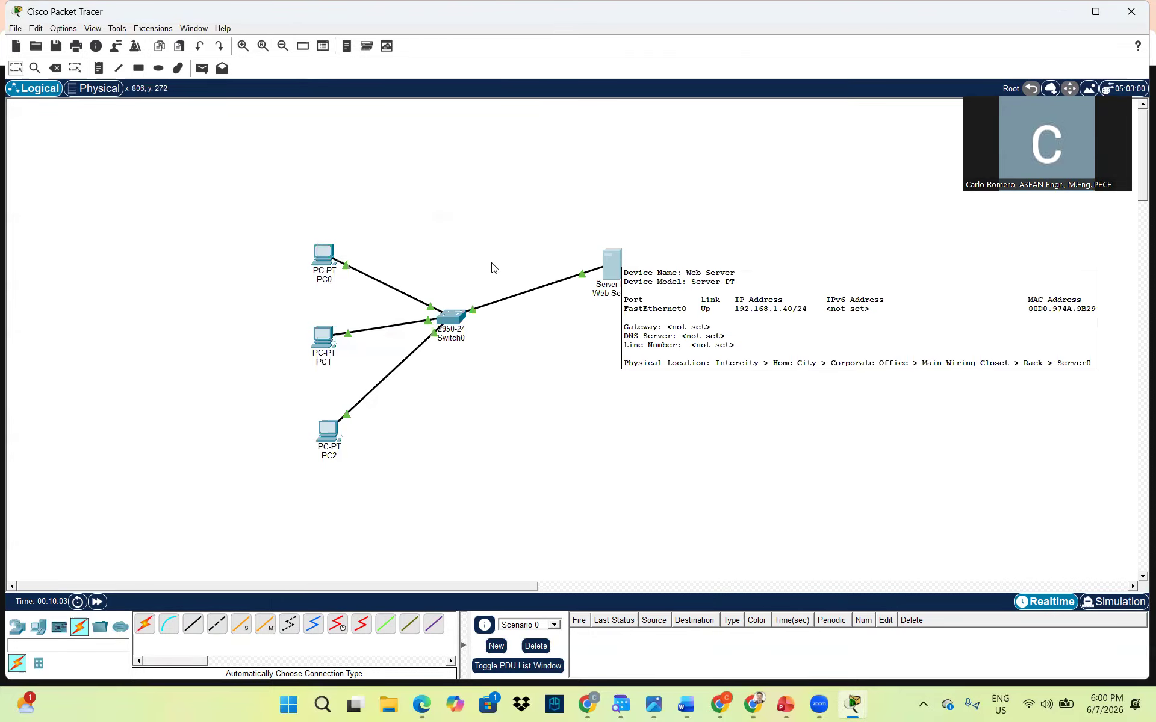
Load the web server's home page at 192.168.1.40 in PC0's web browser
{"action": "left_click", "coordinate": [318, 258]}
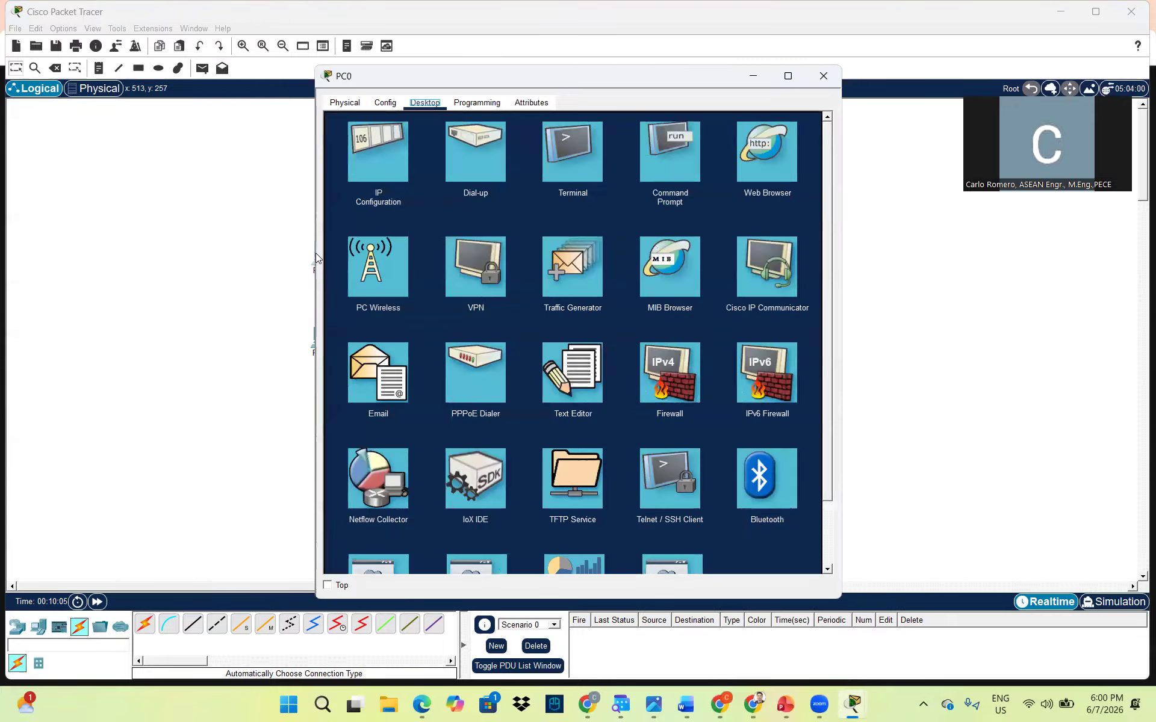
{"action": "left_click", "coordinate": [775, 153]}
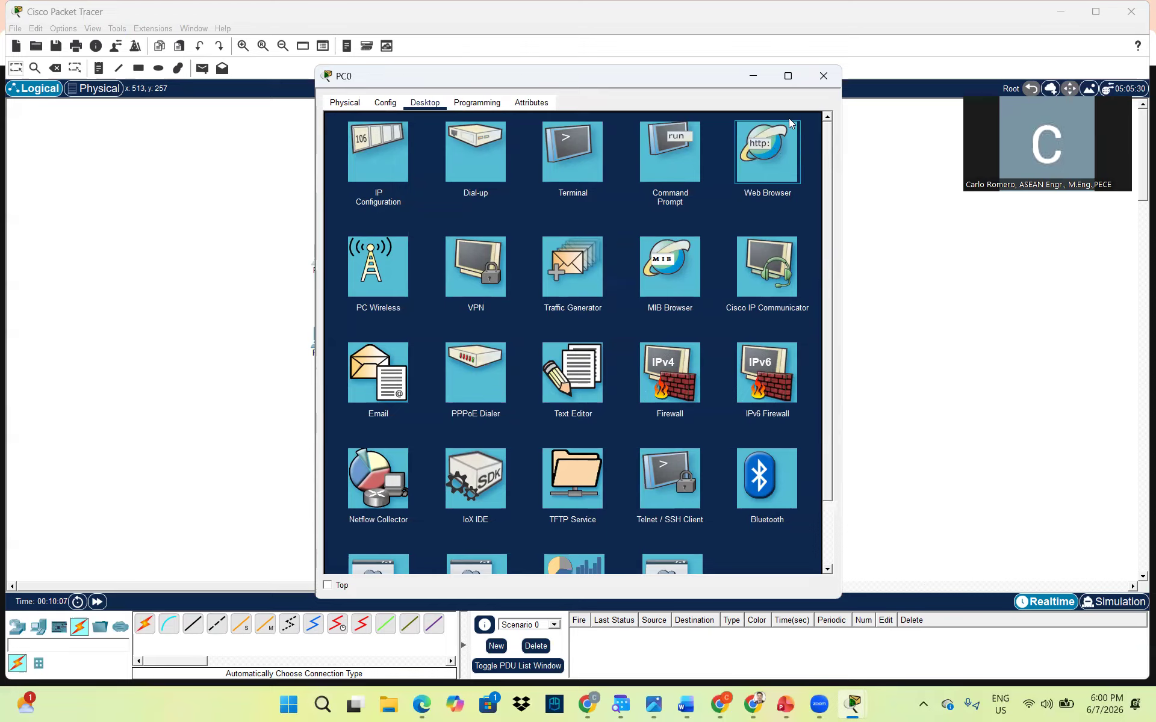
{"action": "left_click", "coordinate": [762, 148]}
{"action": "left_click_drag", "start_coordinate": [669, 73], "coordinate": [642, 13]}
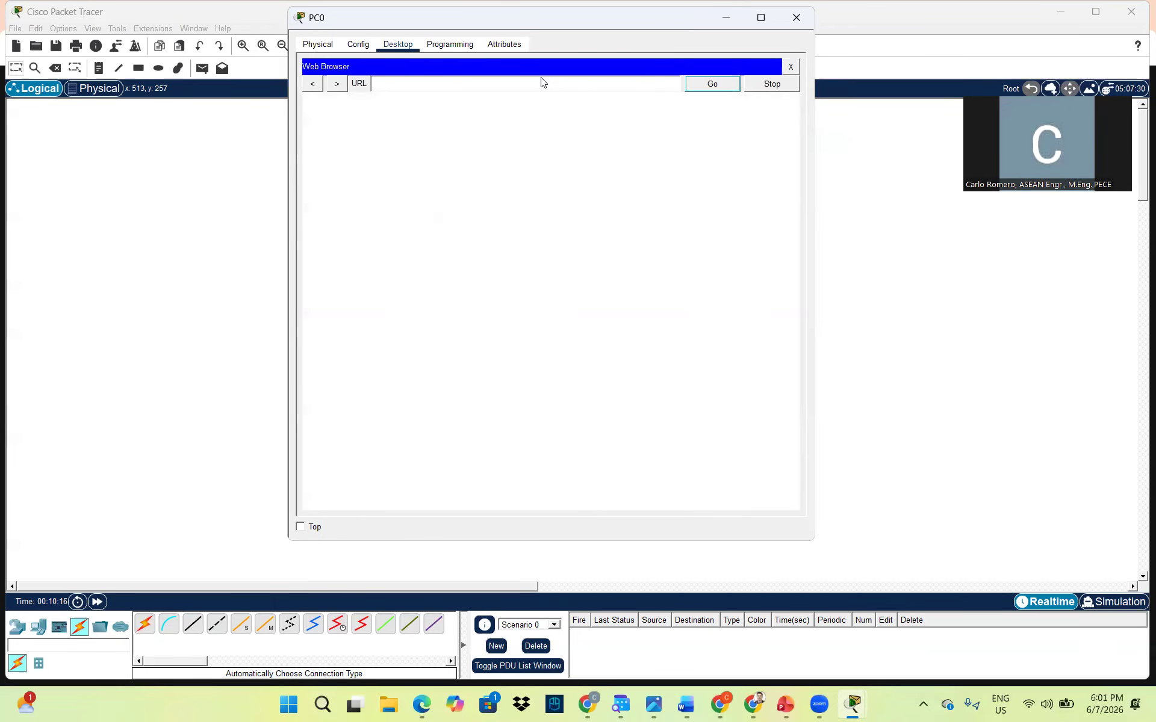
{"action": "left_click", "coordinate": [496, 84]}
{"action": "type", "text": "92.168.1.40"}
{"action": "key", "text": "Return"}
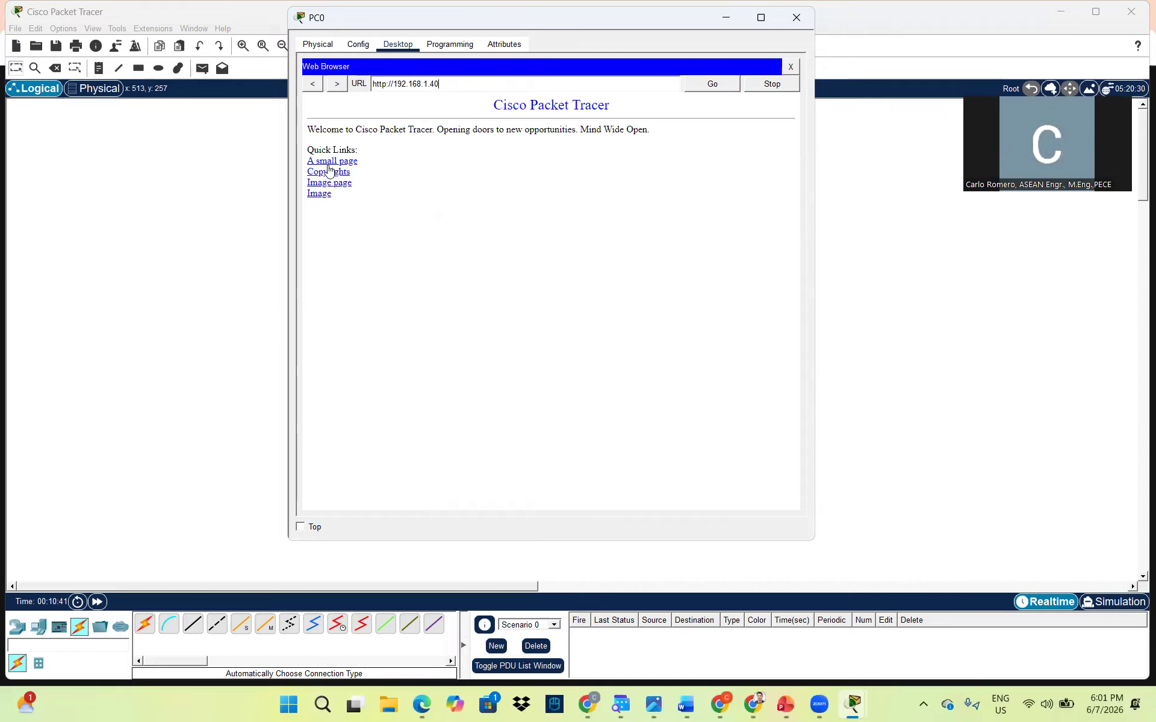
View the "A small page" link's greeting, return to the index page and close PC0's window
{"action": "left_click", "coordinate": [328, 166]}
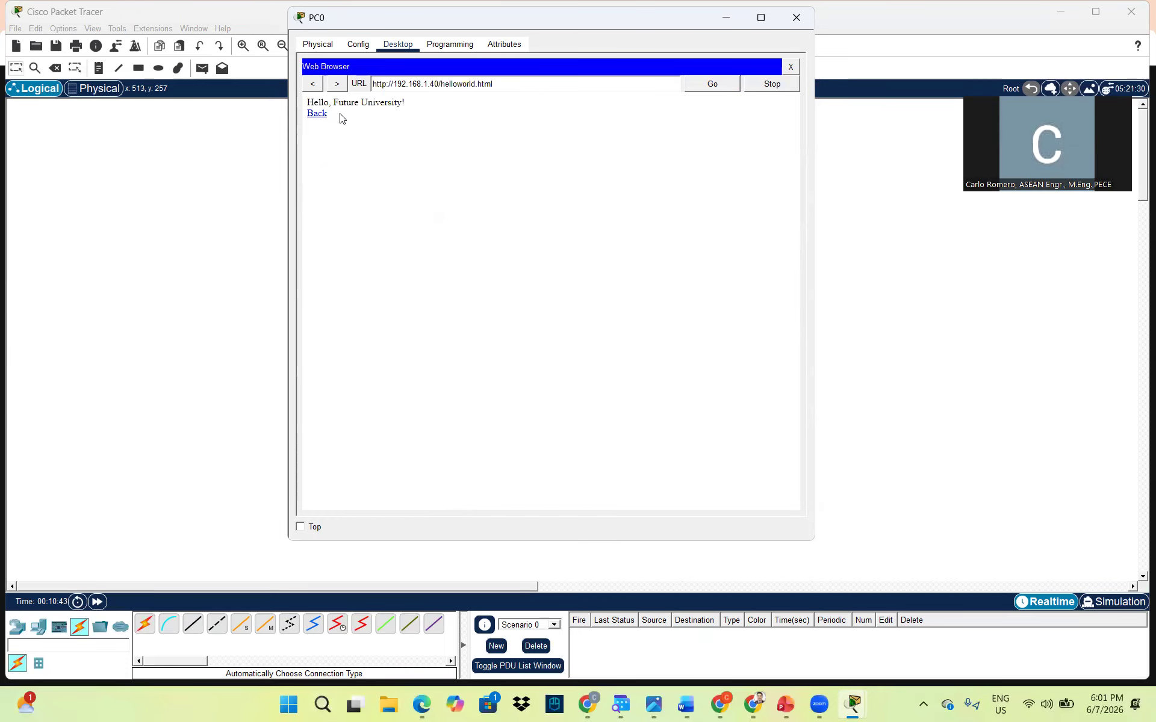
{"action": "left_click_drag", "start_coordinate": [335, 106], "coordinate": [423, 108]}
{"action": "left_click", "coordinate": [359, 134]}
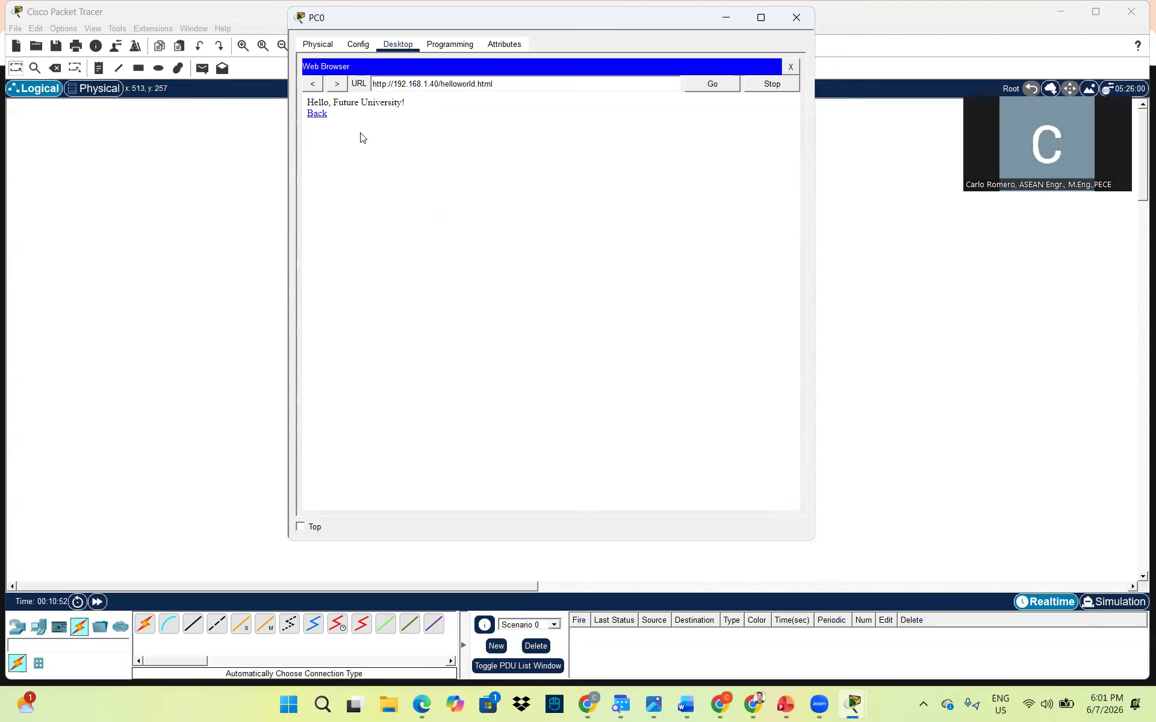
{"action": "left_click", "coordinate": [319, 116]}
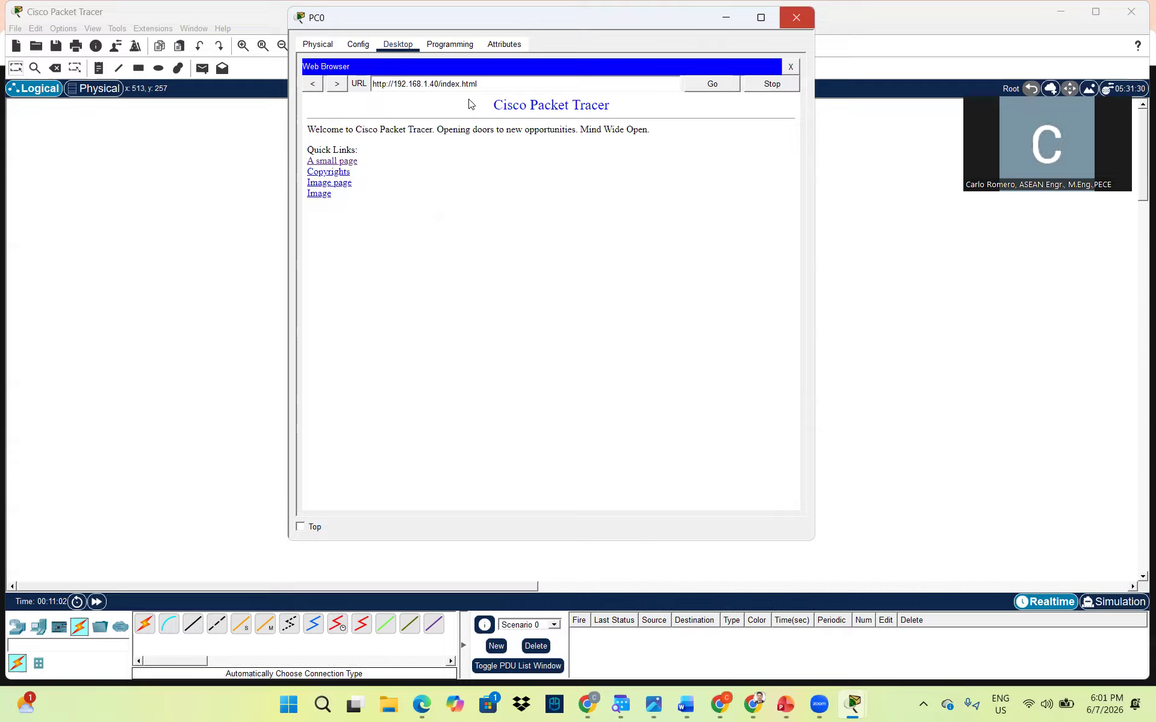
{"action": "left_click", "coordinate": [796, 17]}
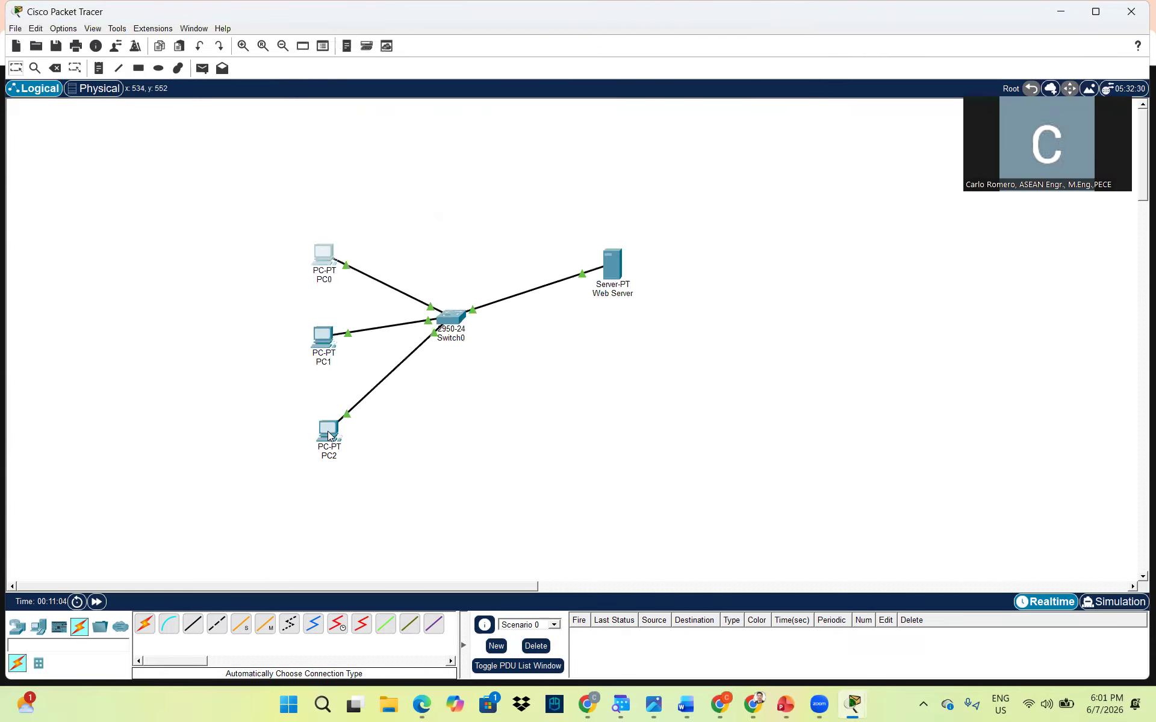
Ping 192.168.1.10 from PC2's command prompt and minimize its window
{"action": "left_click", "coordinate": [327, 431]}
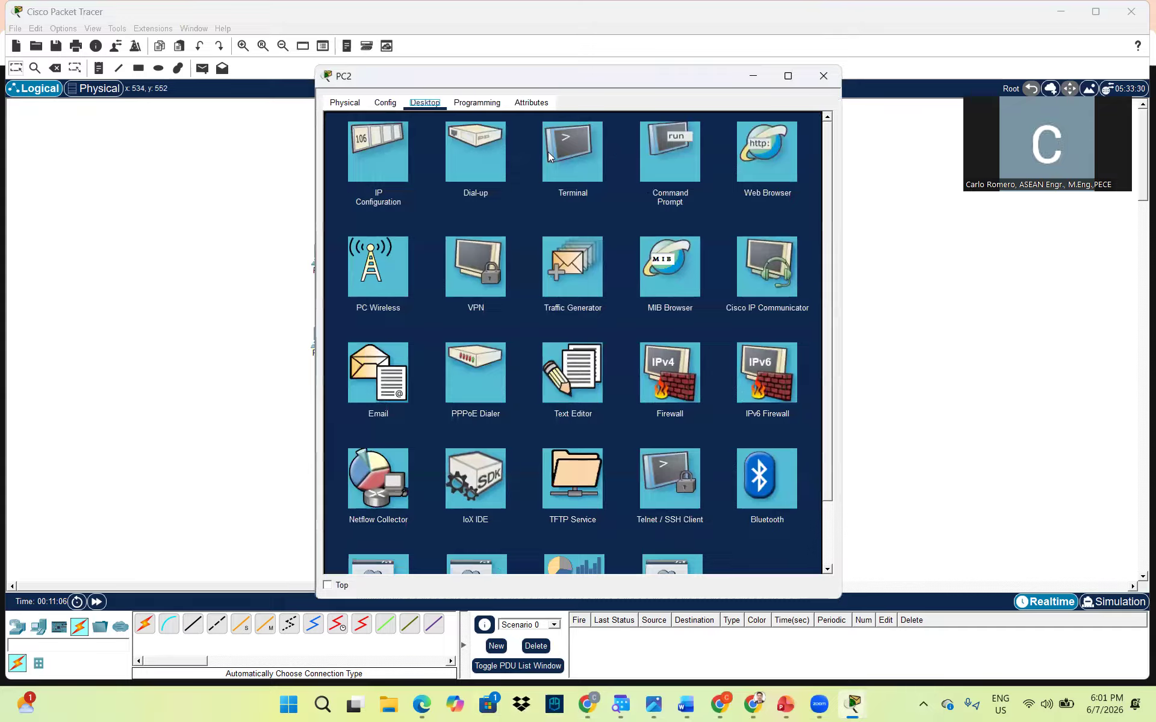
{"action": "left_click", "coordinate": [680, 168]}
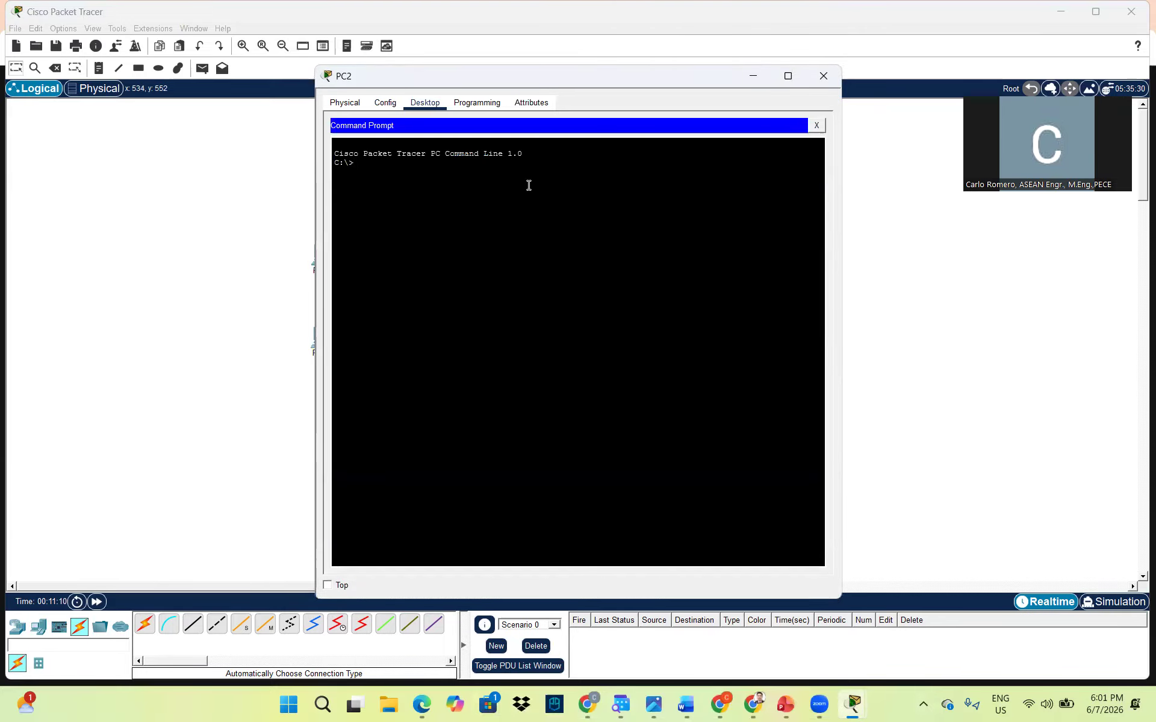
{"action": "type", "text": "ping 192.168.1.10"}
{"action": "key", "text": "Return"}
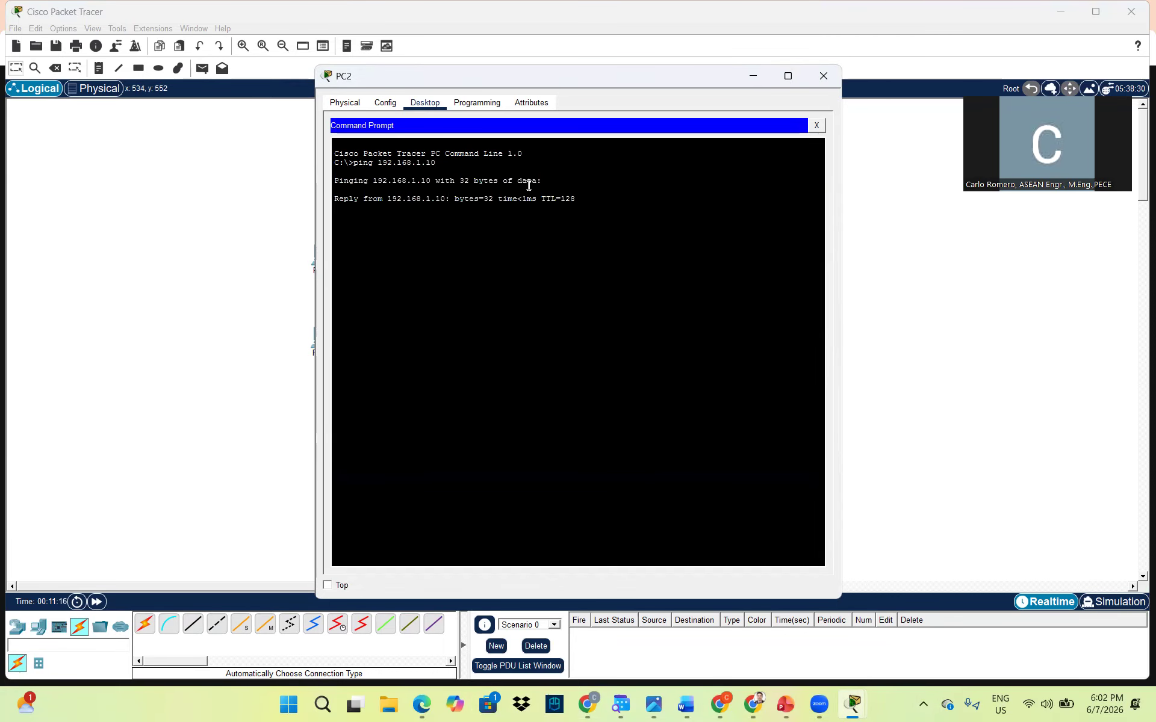
{"action": "left_click", "coordinate": [753, 78]}
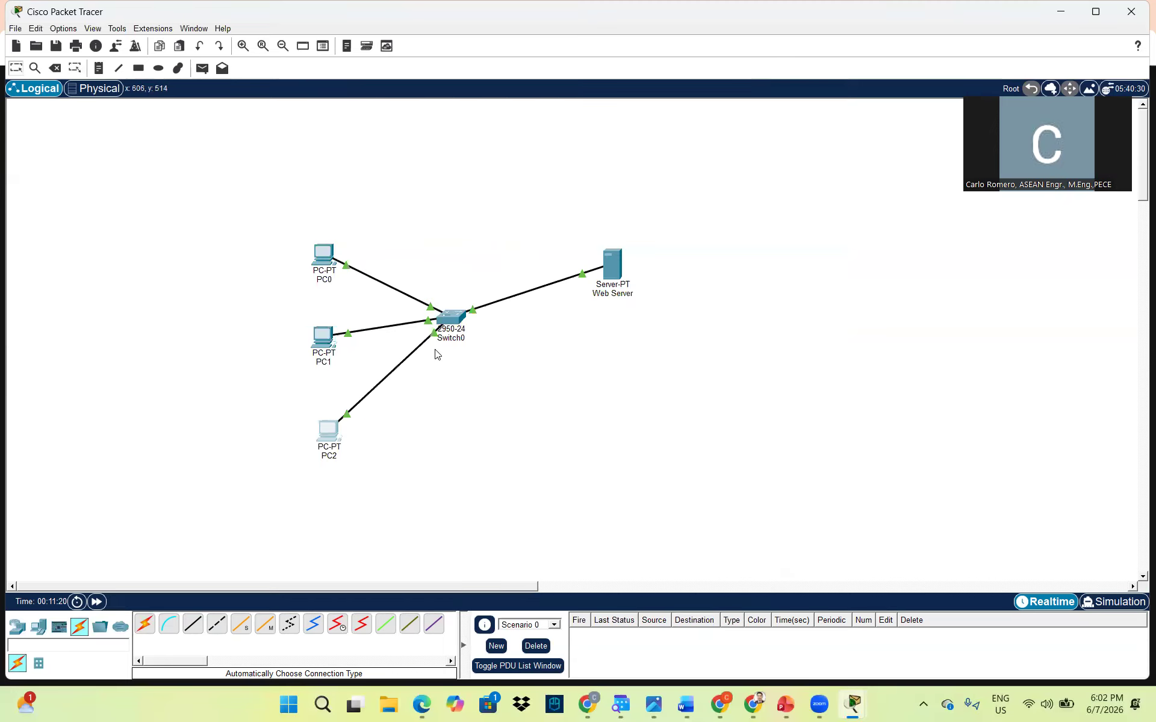